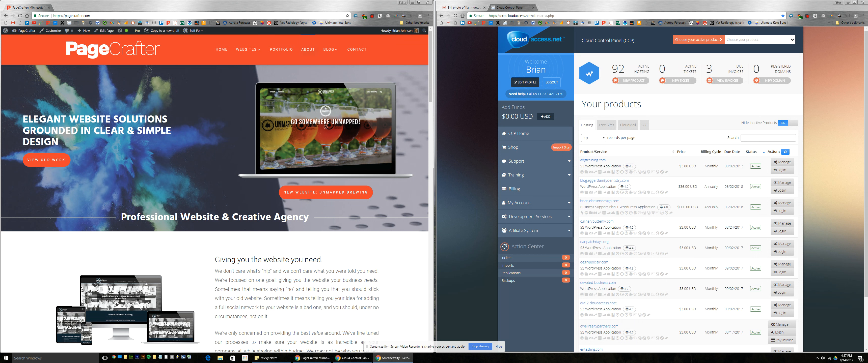
Open mdgarchitects.com and go to the site's WordPress plugins page.
click(213, 15)
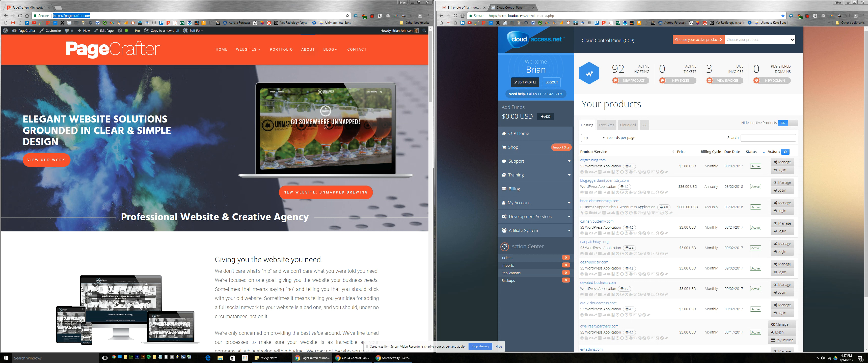
text(mdgarchitects)
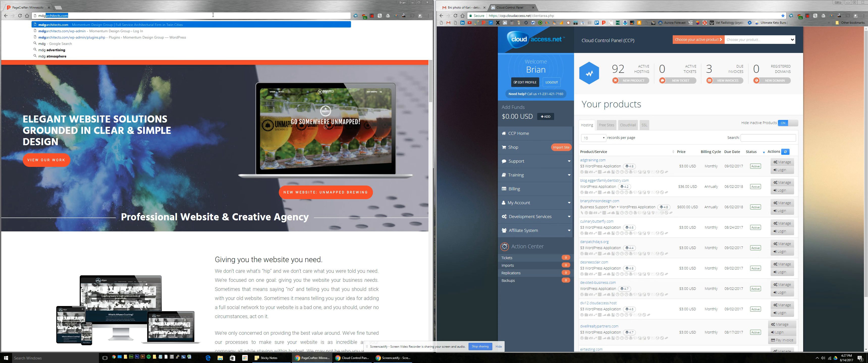
key(Return)
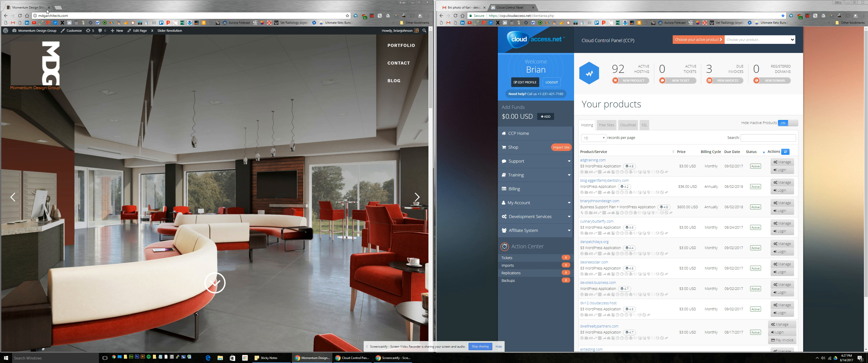
click(46, 30)
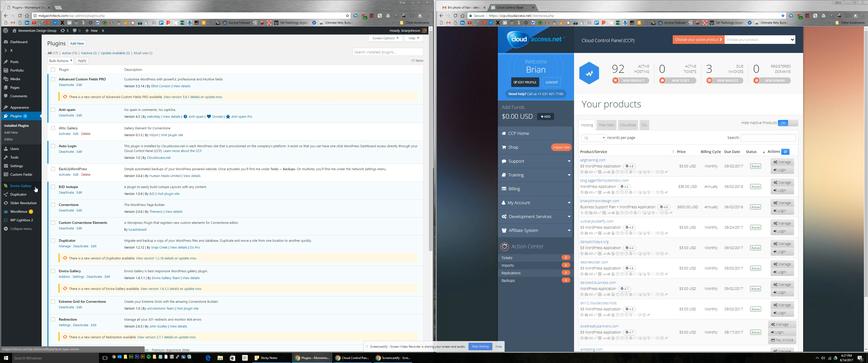
Update the Duplicator plugin and look through the rest of the installed plugins.
click(190, 259)
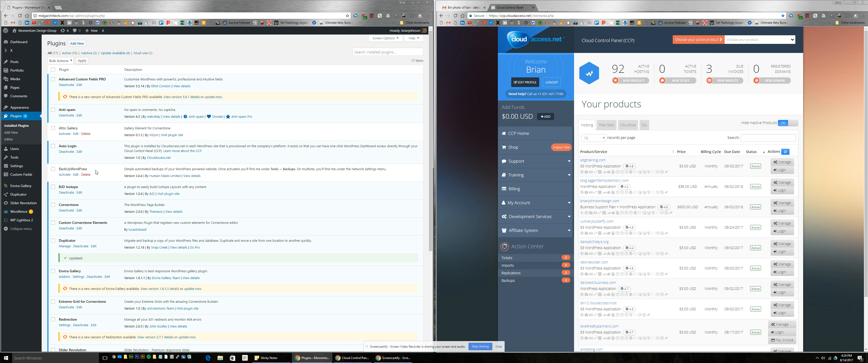
scroll(96, 172, down, 4)
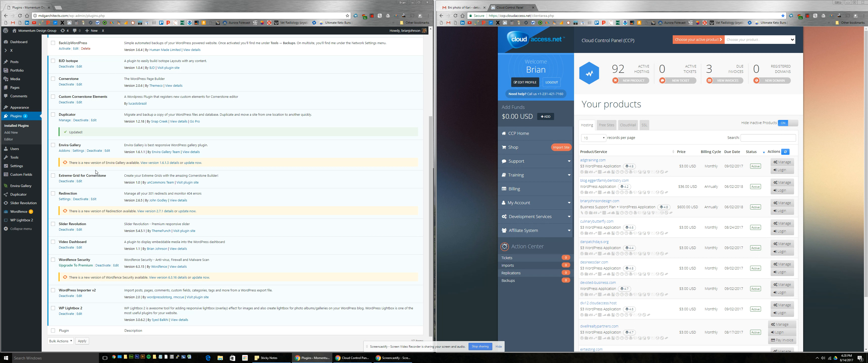
scroll(104, 221, down, 1)
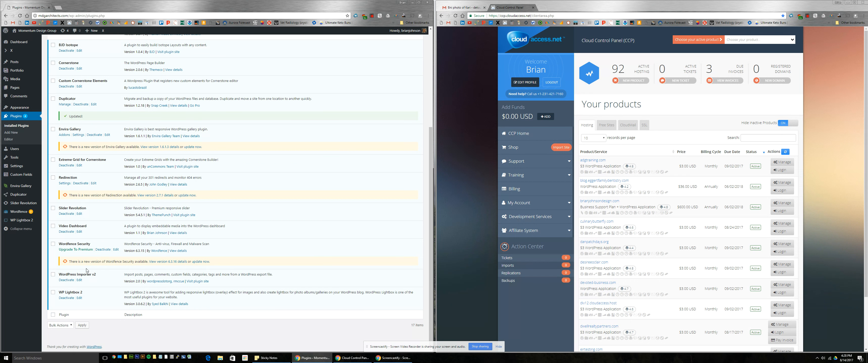
scroll(84, 212, up, 5)
Start a new Duplicator package with the default setup and run its system scan.
click(21, 194)
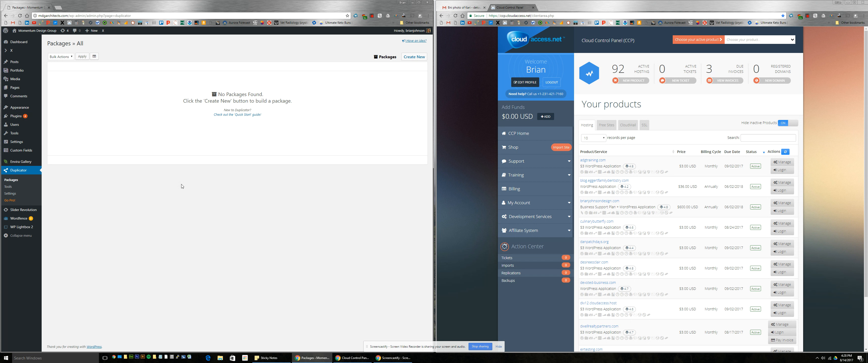
click(414, 57)
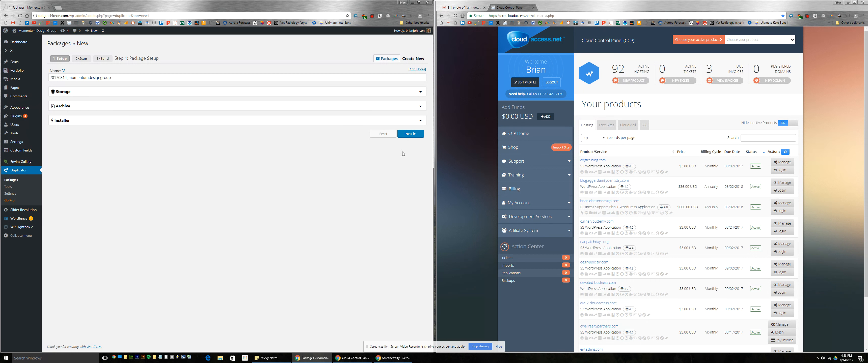
click(414, 135)
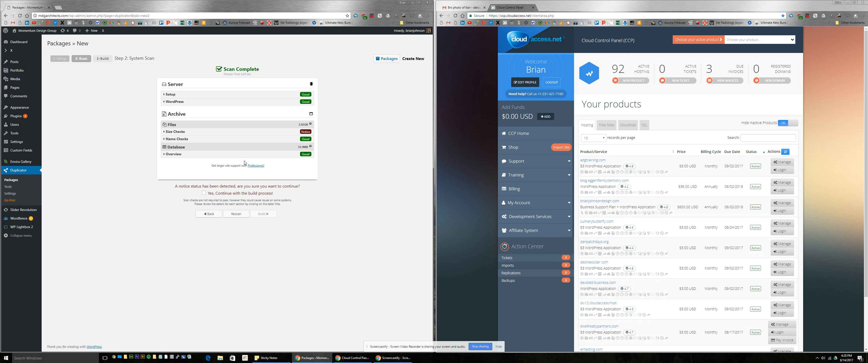
Filter the backupwordpress backups folder under wp-content out of the archive with a rescan, and build the package despite the size notice.
click(214, 132)
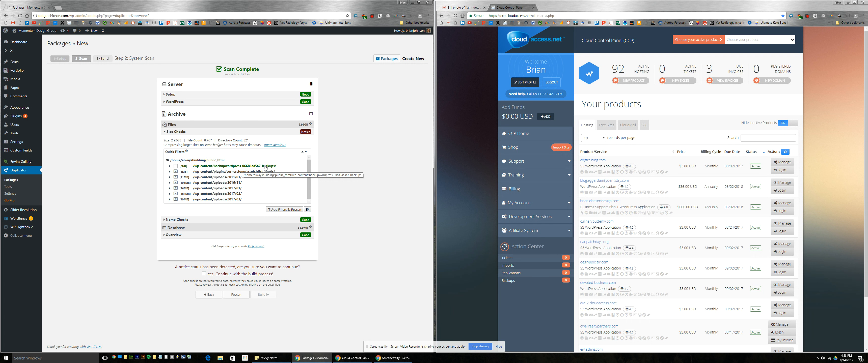
click(176, 166)
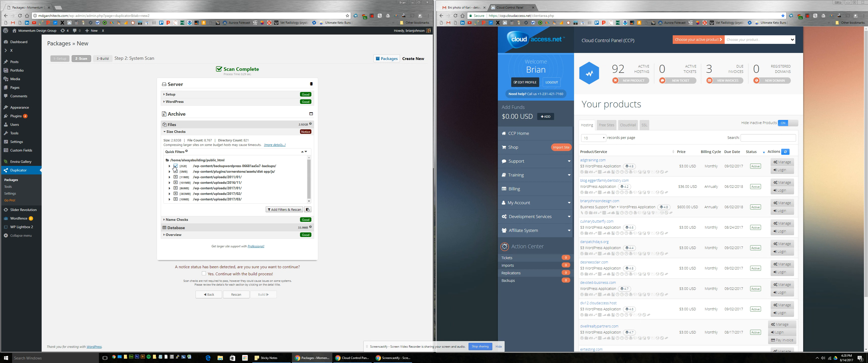
click(292, 210)
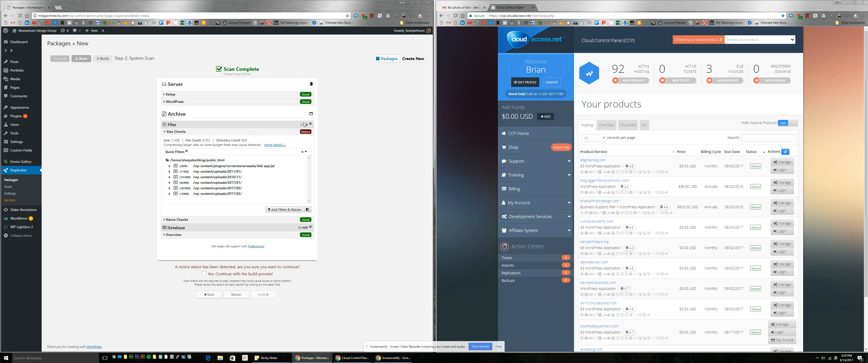
click(204, 274)
click(269, 297)
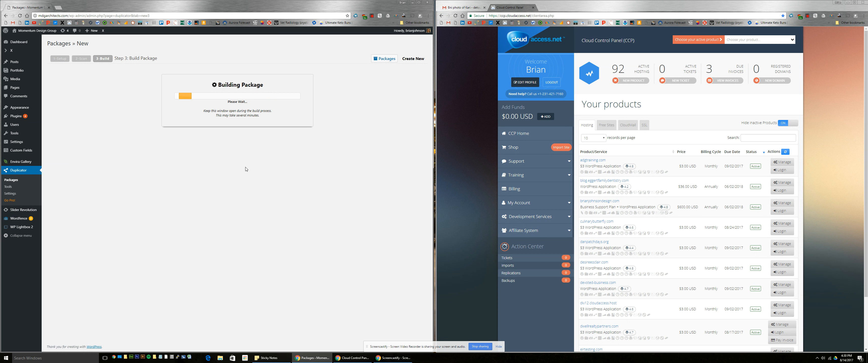
Search the hosting products in the CloudAccess.net control panel for "mdg".
click(472, 164)
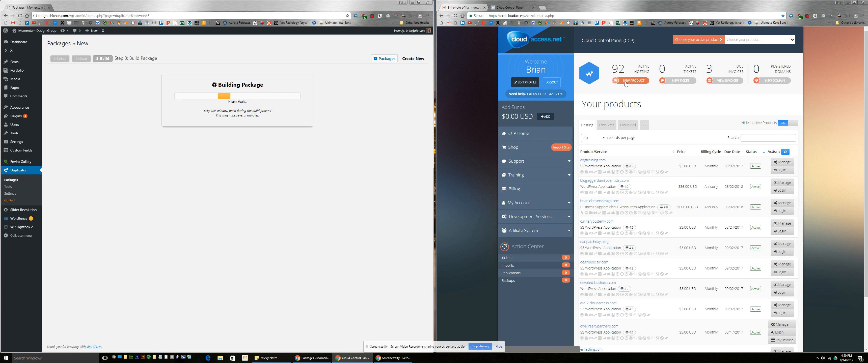
click(761, 137)
text(m)
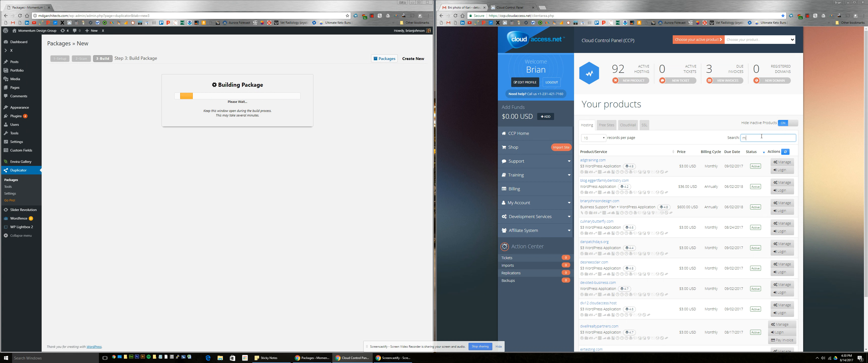
text(dg)
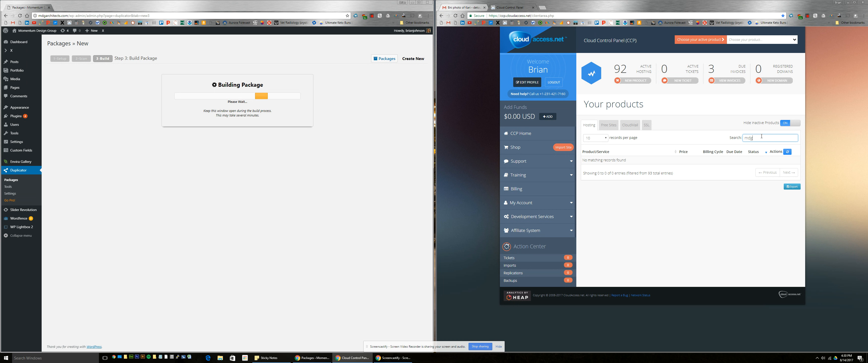
Start an order for a new Launch Hosting product as a Full Paid Site.
click(630, 82)
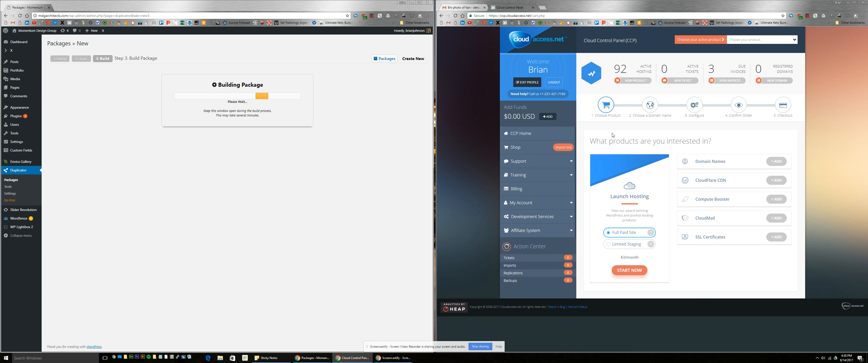
click(629, 270)
click(633, 278)
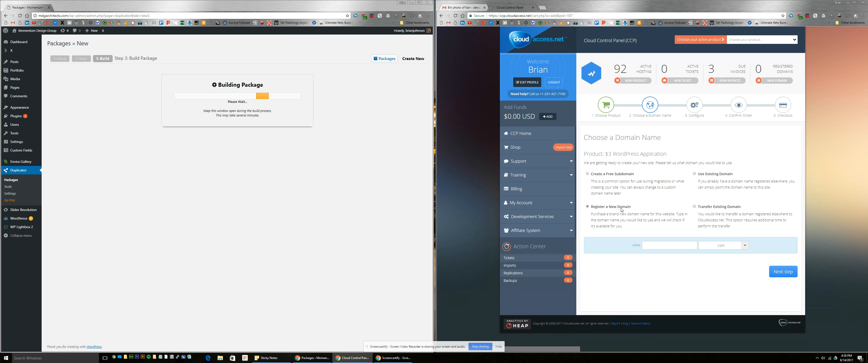
Choose to use an existing domain and submit mdgarchitects.com, copied from the old site's address, for the new WordPress application.
click(711, 175)
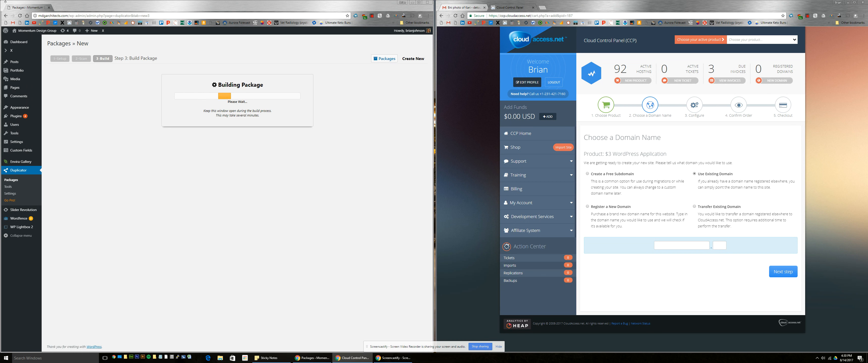
drag(68, 16, 37, 16)
key(ctrl+c)
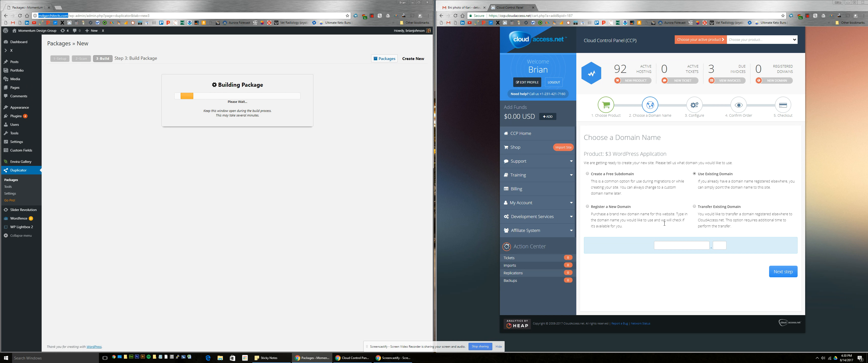
click(660, 246)
key(ctrl+v)
drag(666, 246, 655, 245)
key(BackSpace)
click(706, 245)
key(BackSpace)
key(BackSpace)
key(BackSpace)
key(BackSpace)
click(719, 246)
text(com)
click(784, 273)
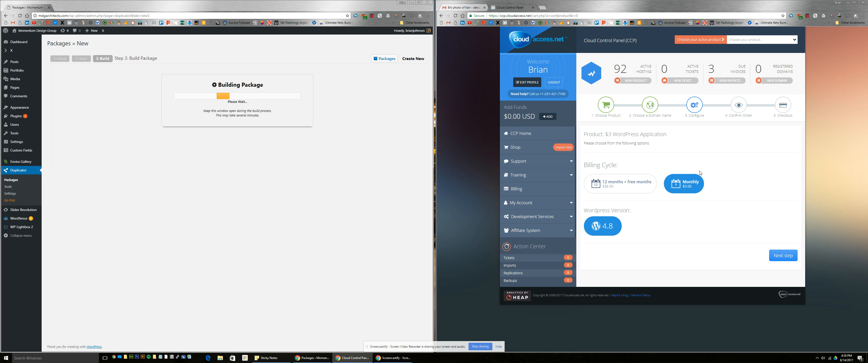
Accept the monthly billing cycle with WordPress 4.8 and take the order to checkout.
click(782, 259)
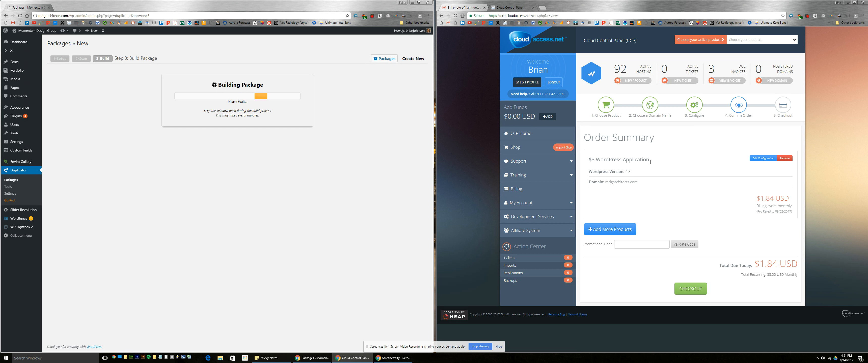
click(692, 292)
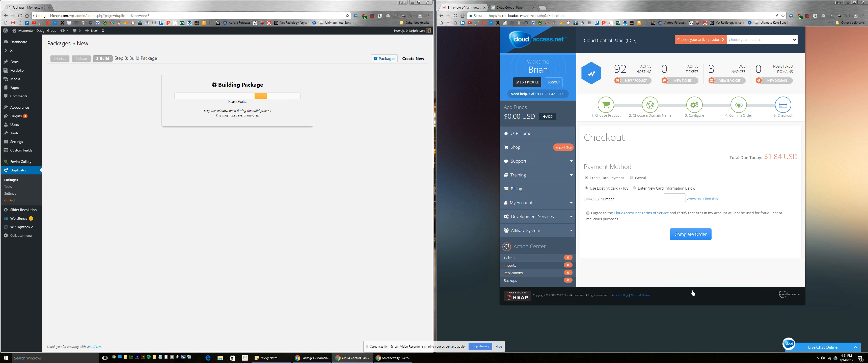
drag(515, 7, 799, 361)
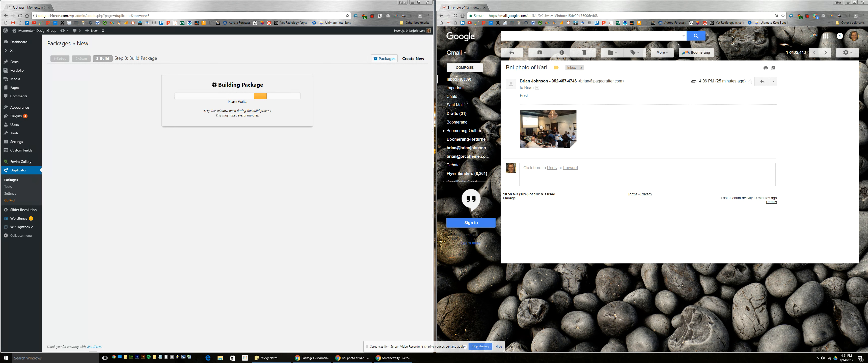
click(462, 16)
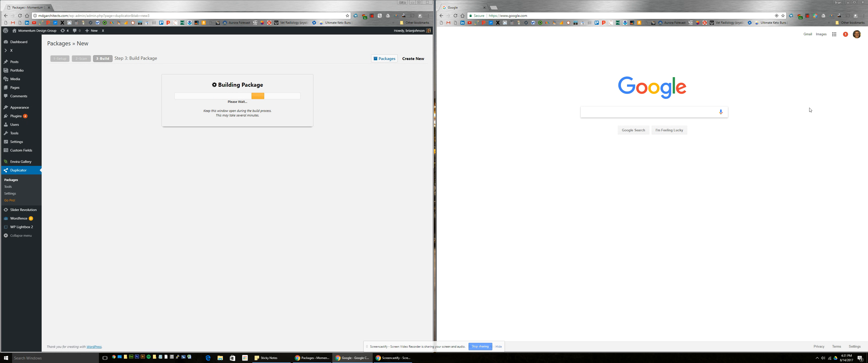
click(808, 15)
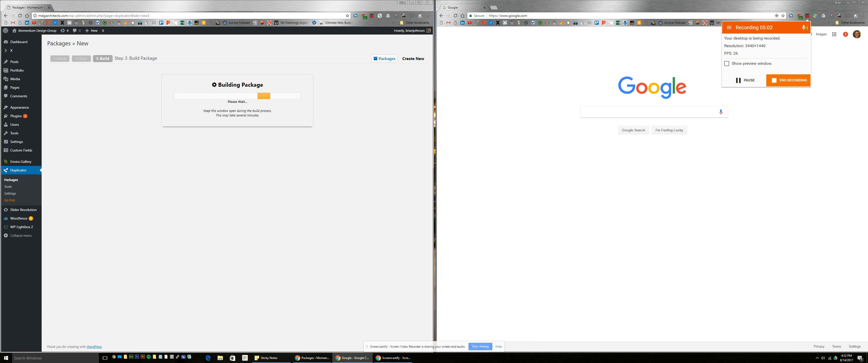
drag(623, 0, 623, 7)
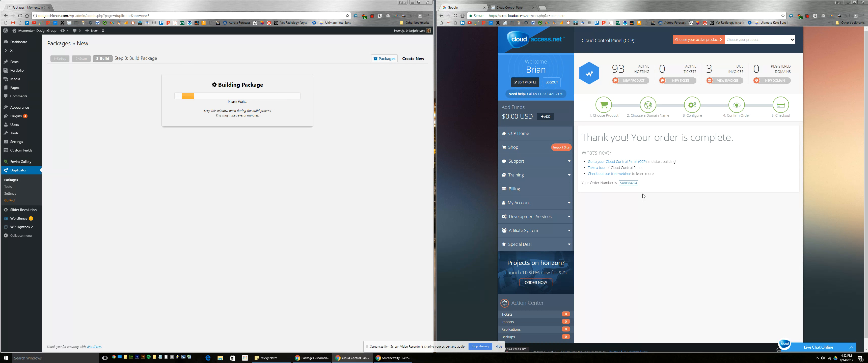
Go from the order completion page to the hosting products list and filter it by "mdg".
click(619, 164)
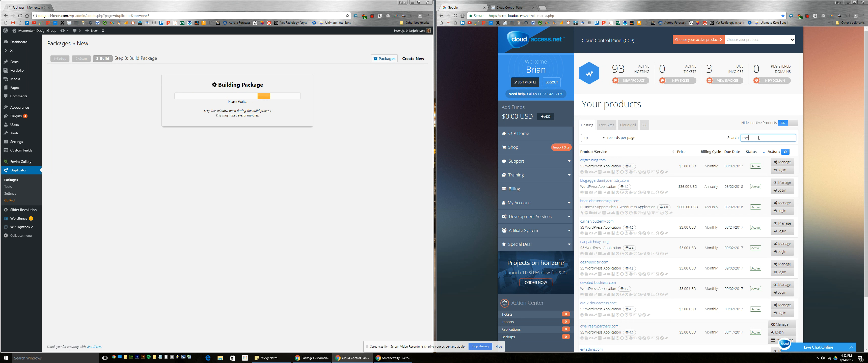
click(758, 137)
text(mdg)
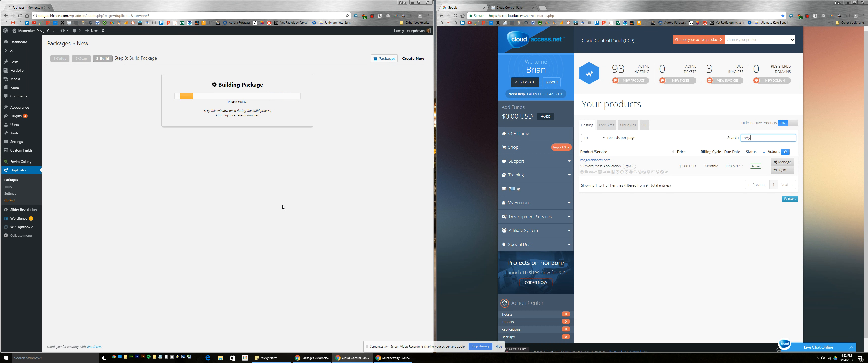
click(368, 348)
click(807, 15)
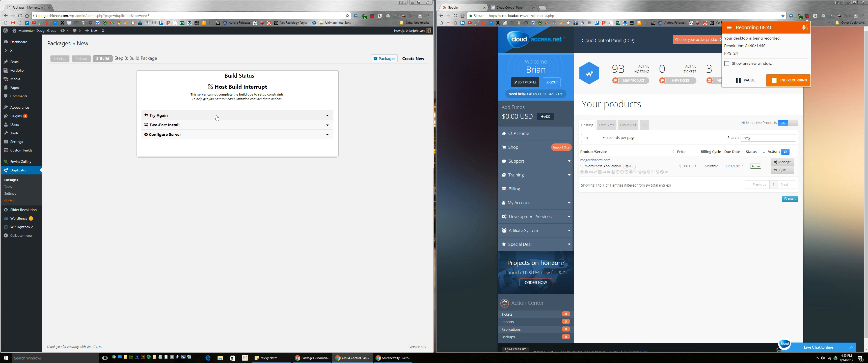
Check the Duplicator package list in a separate tab and retry the interrupted package build with the Try Again option.
click(327, 116)
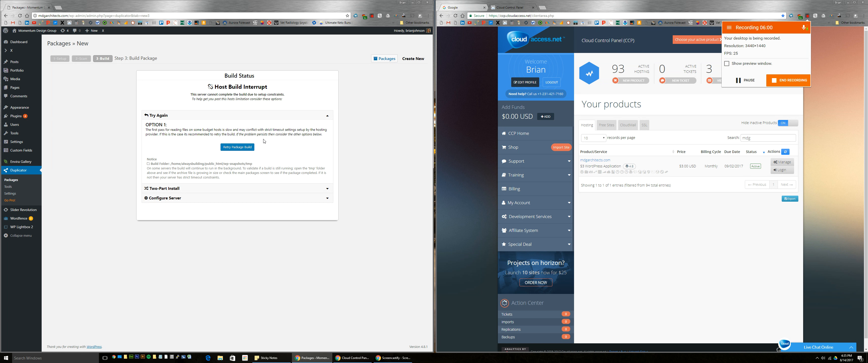
middle_click(19, 171)
click(76, 7)
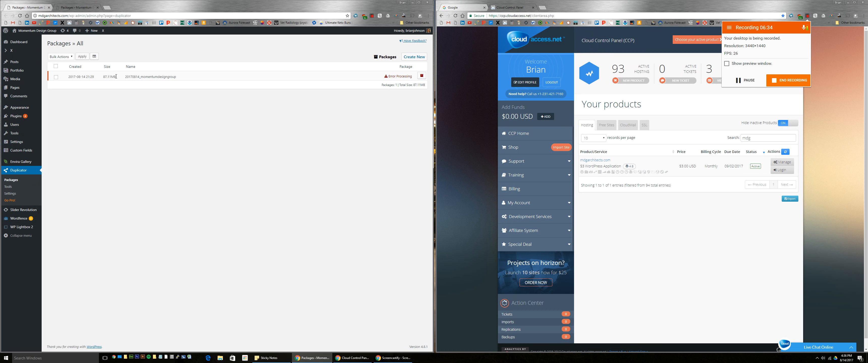
click(36, 9)
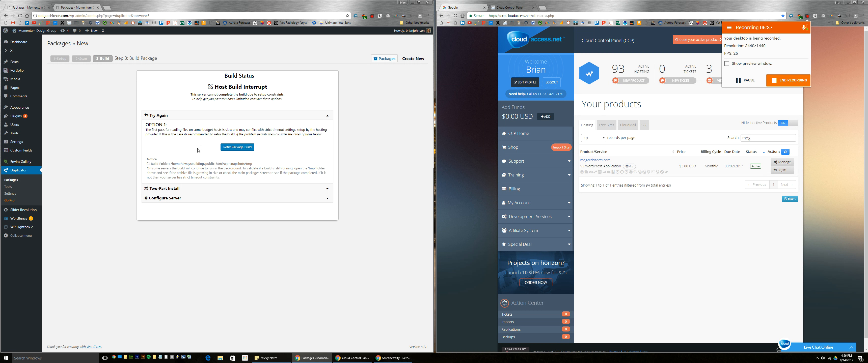
click(247, 148)
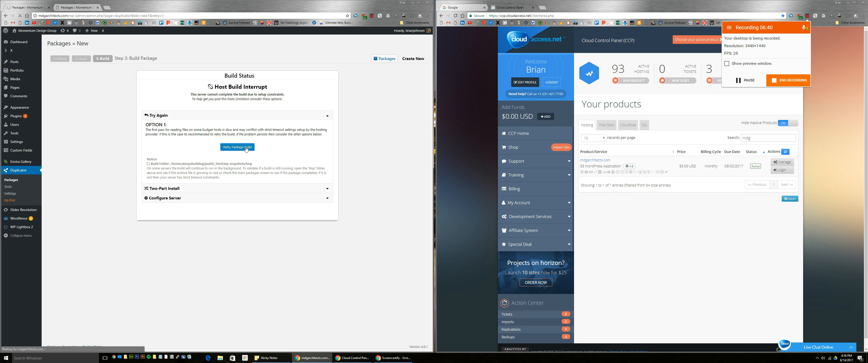
Try to build the Duplicator package again with the existing filters, accepting the scan notice to continue with the build.
click(211, 109)
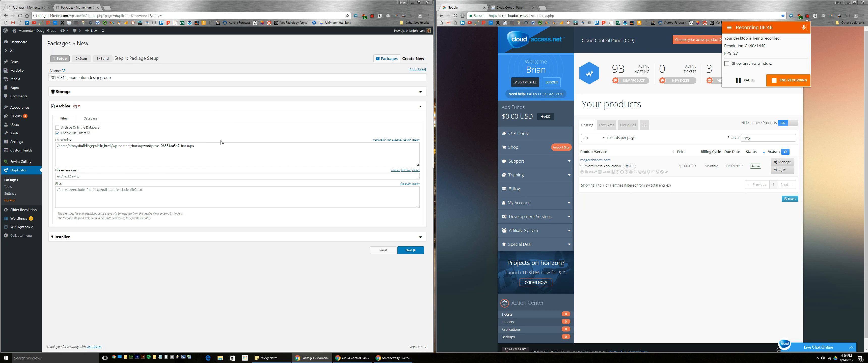
click(411, 250)
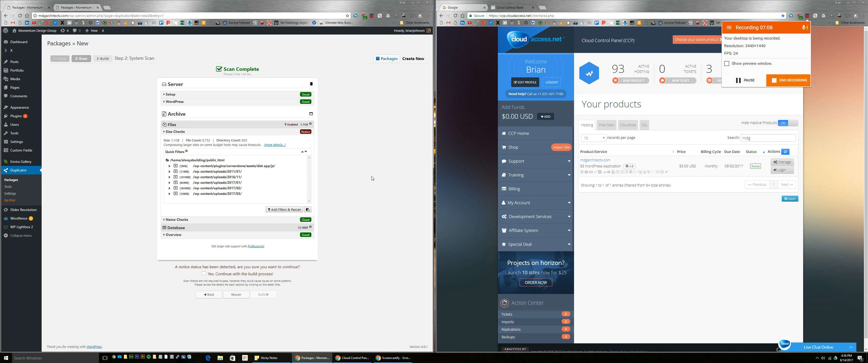
click(204, 274)
click(265, 296)
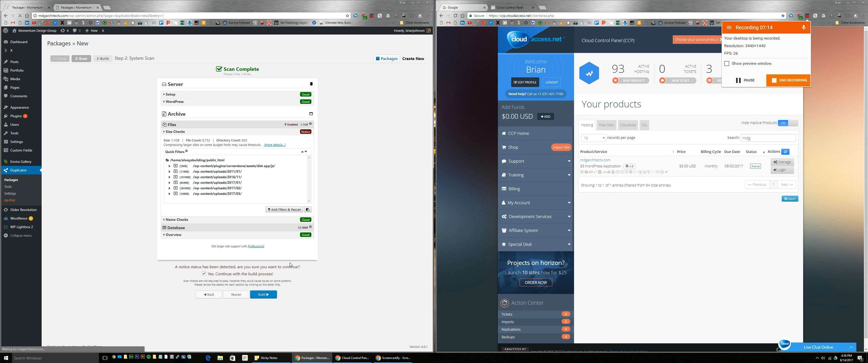
click(747, 81)
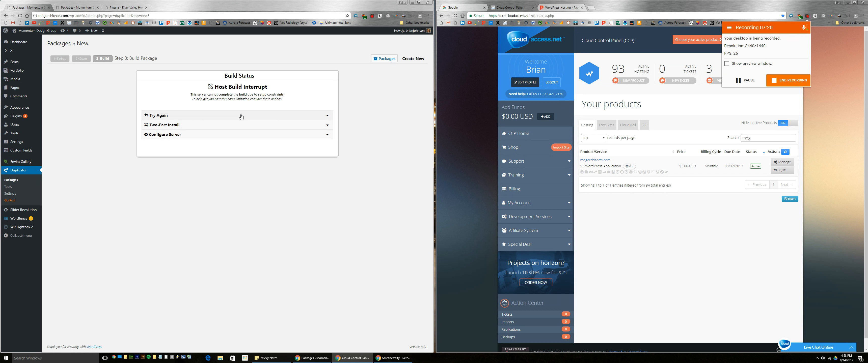
Refresh the Duplicator package list in the separate tab and check the status of the builds.
click(63, 8)
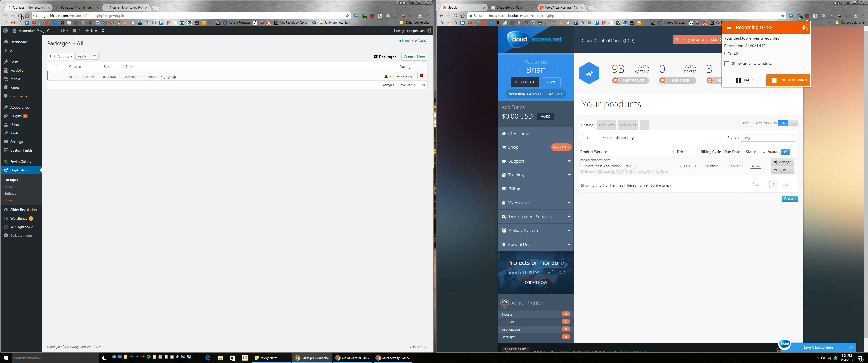
key(F5)
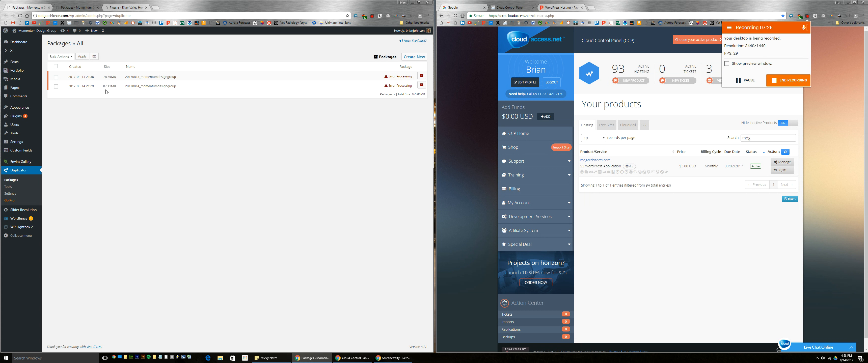
click(56, 8)
click(66, 7)
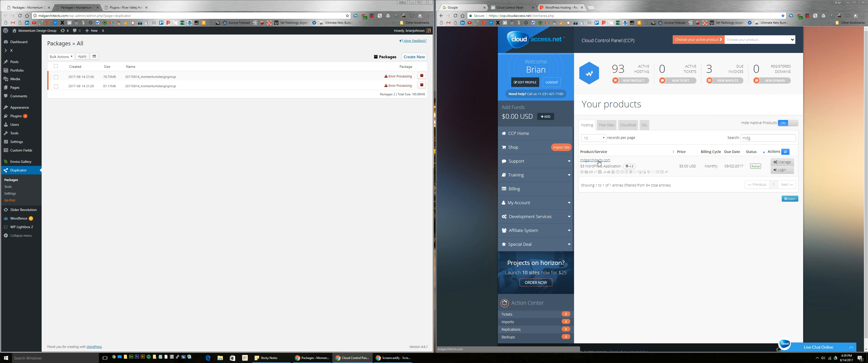
Open the management page of the mdgarchitects.com WordPress application and look through its Server options.
click(783, 163)
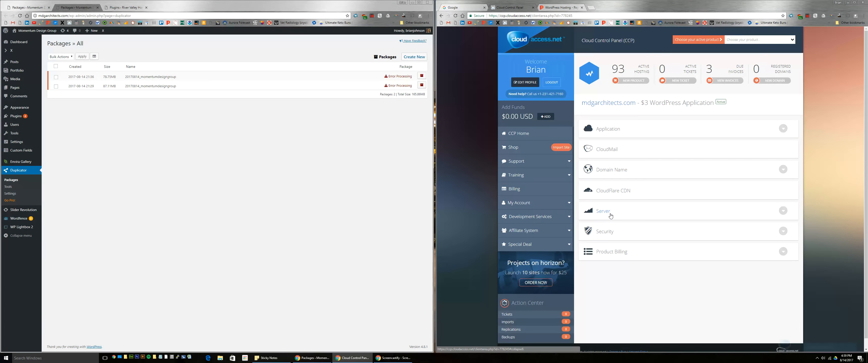
click(610, 212)
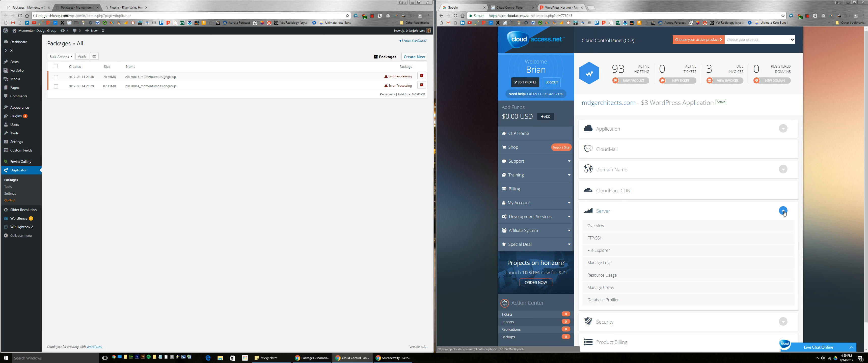
click(743, 212)
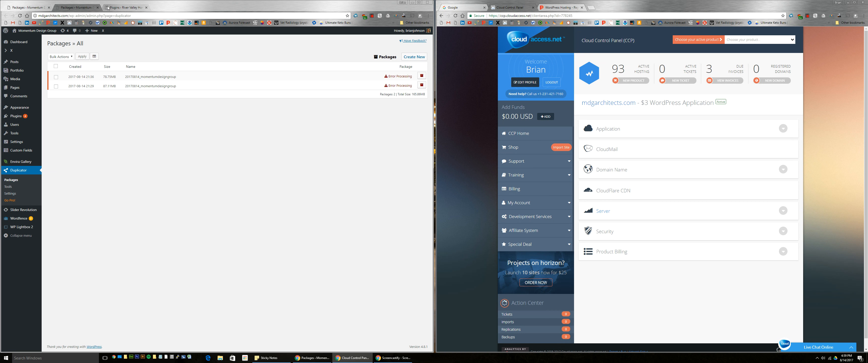
Return to the package setup through Try Again and add the wp-content/uploads folder to the directories excluded from the archive.
click(29, 7)
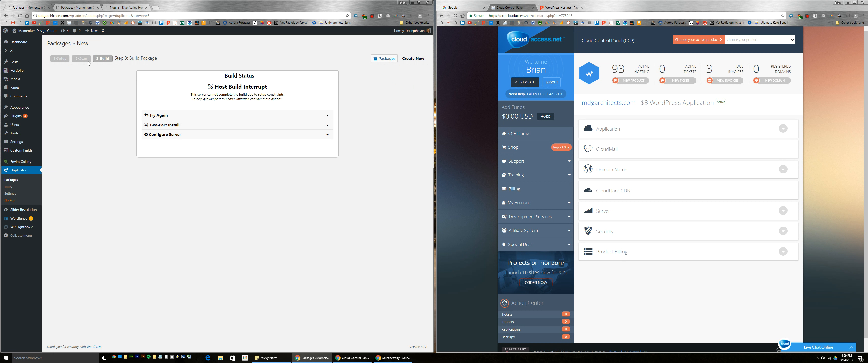
click(172, 116)
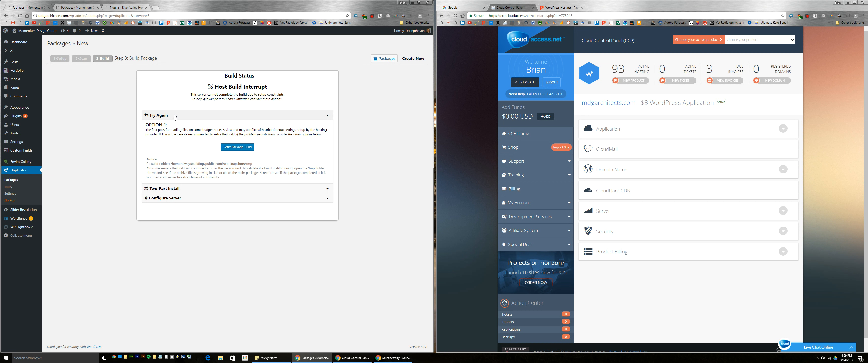
click(233, 150)
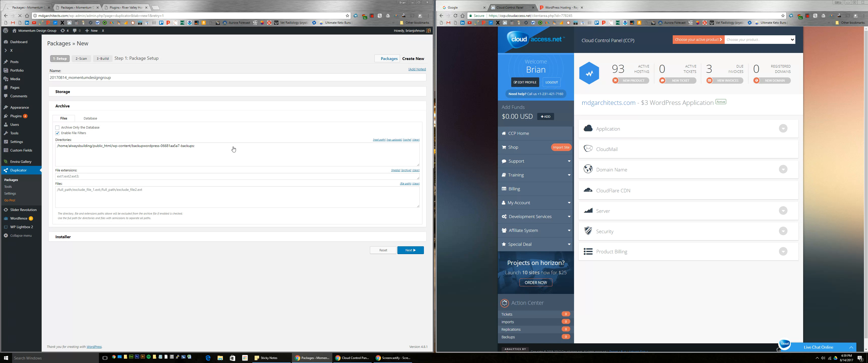
click(252, 149)
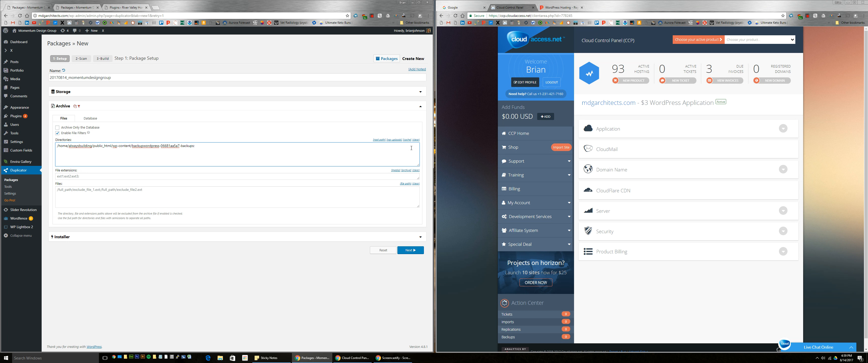
click(394, 140)
click(156, 152)
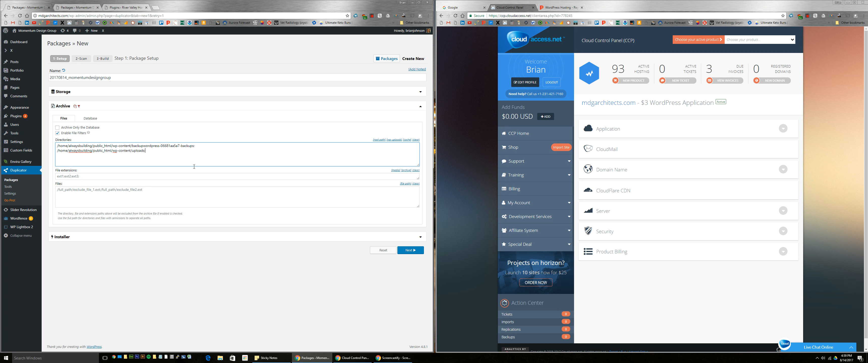
Try to scan the site and build the Duplicator package without the uploads folder.
click(409, 251)
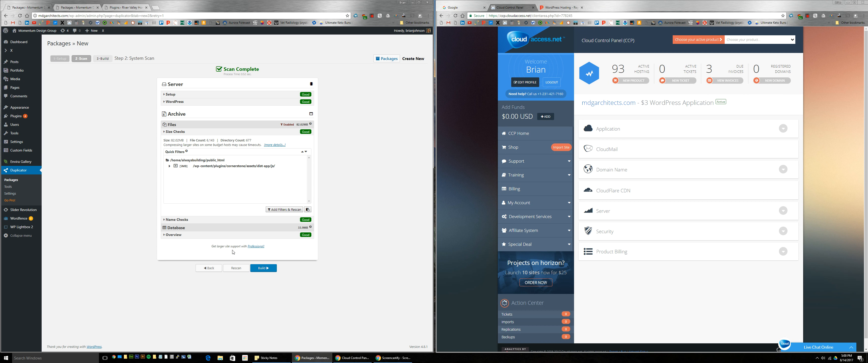
click(269, 269)
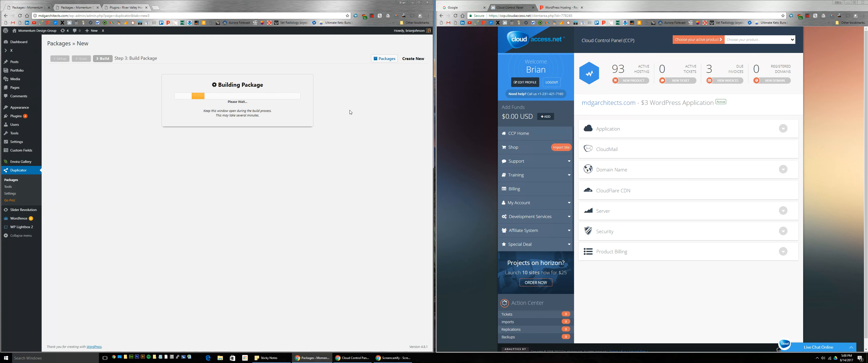
click(808, 16)
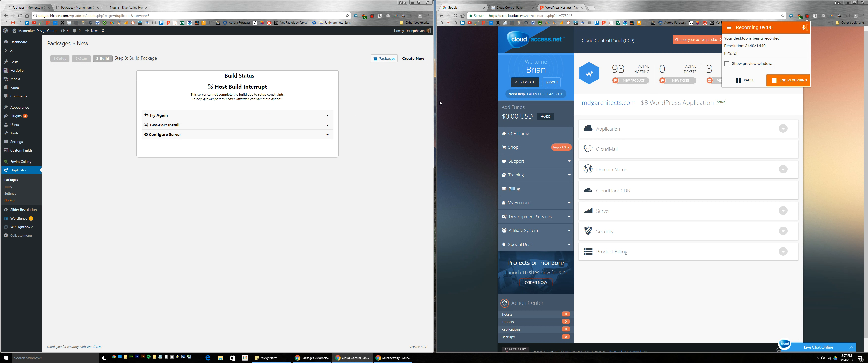
click(235, 192)
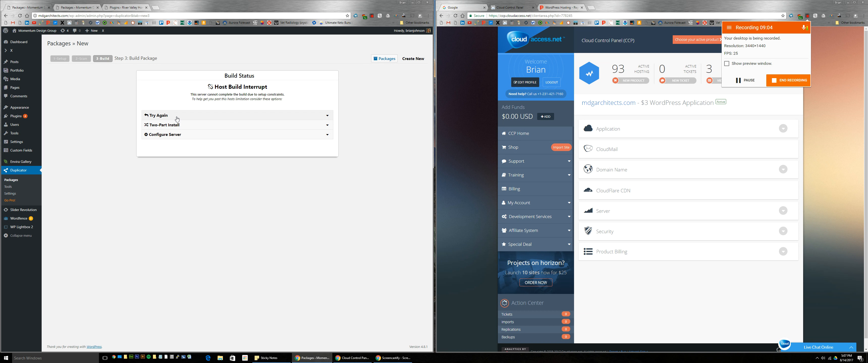
Delete all the failed packages from the Duplicator package list with a bulk action.
click(13, 181)
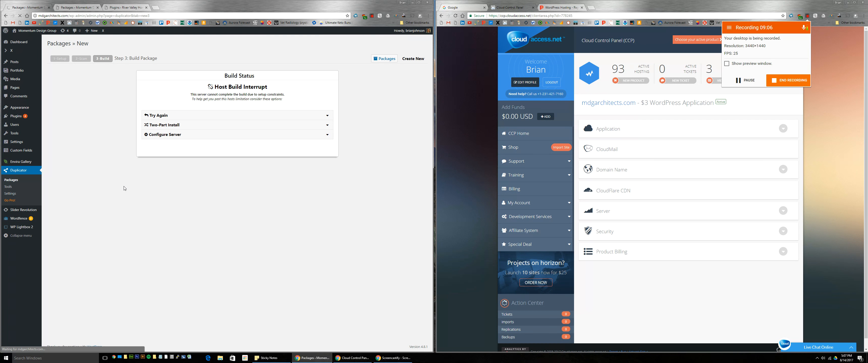
click(56, 67)
click(64, 58)
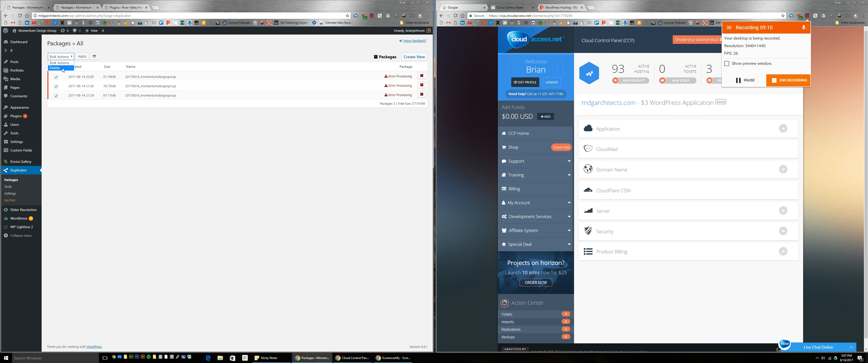
click(58, 67)
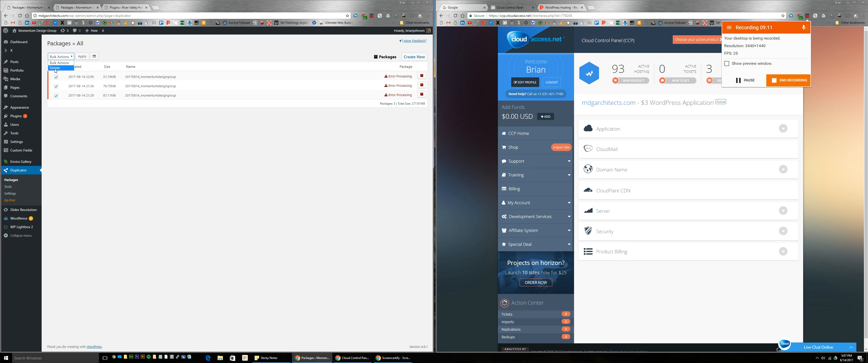
click(82, 56)
click(260, 207)
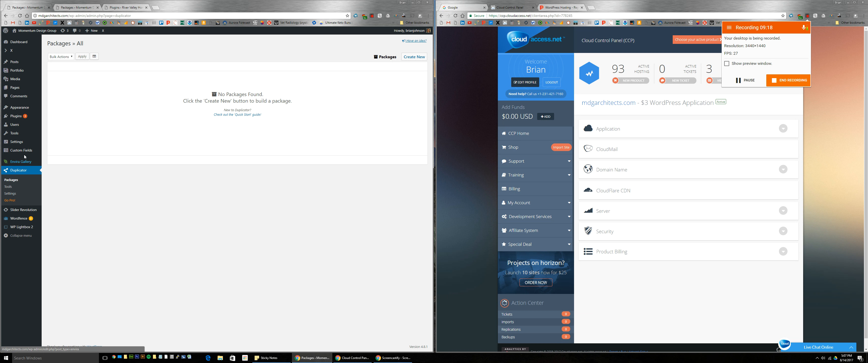
Create and build a new Duplicator package with the saved directory filters, and download its archive and installer files.
click(414, 56)
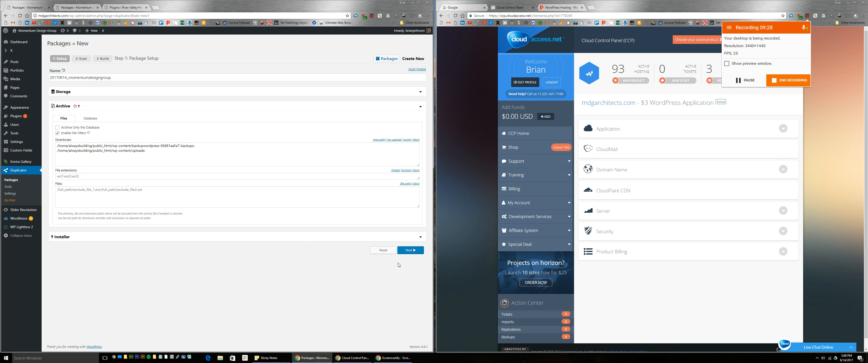
click(415, 254)
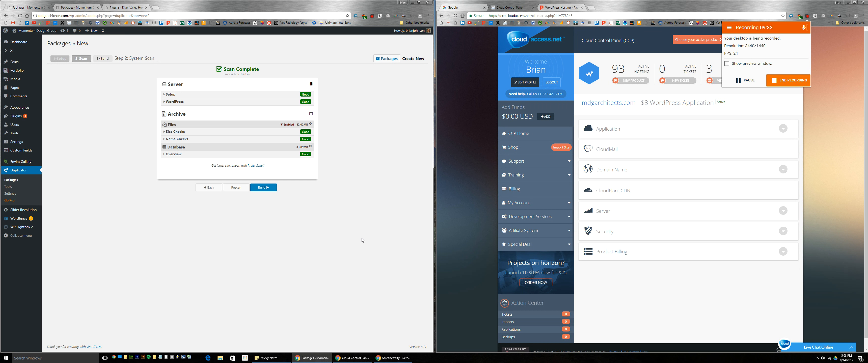
click(260, 188)
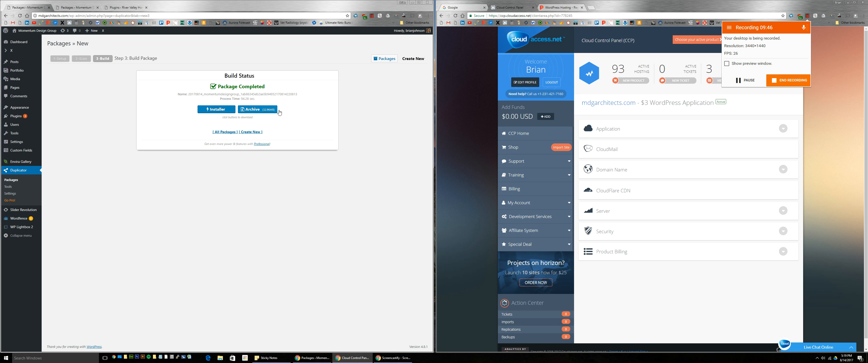
click(269, 113)
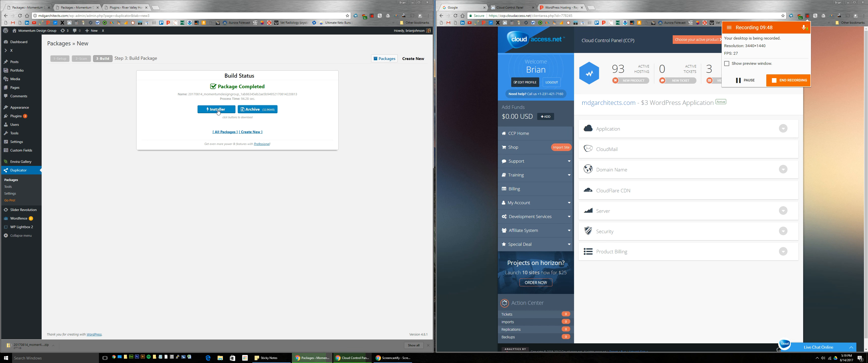
click(218, 112)
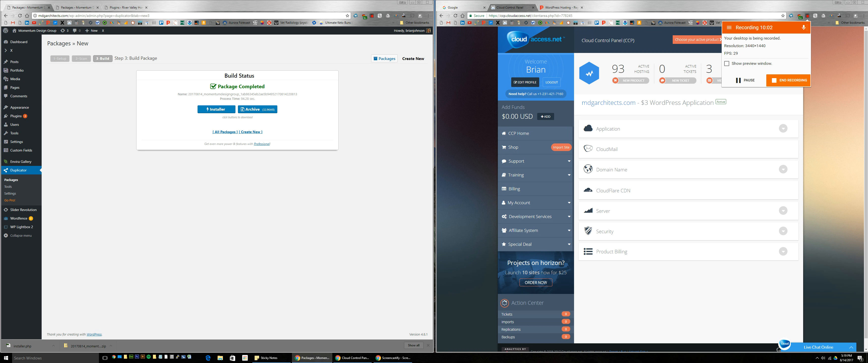
Switch to Dreamweaver and upload the package archive and installer.php from the site's local root to the new server.
click(131, 357)
key(super+Left)
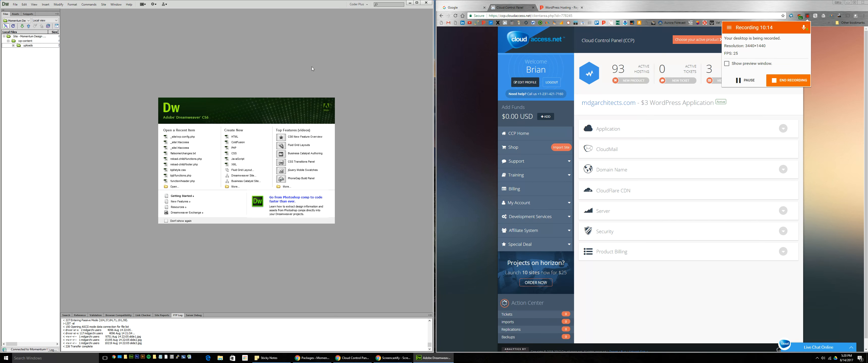
click(25, 63)
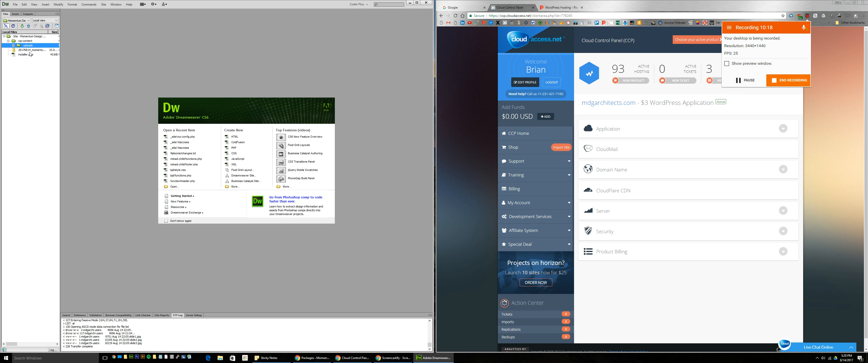
click(27, 55)
shift+click(27, 49)
click(28, 26)
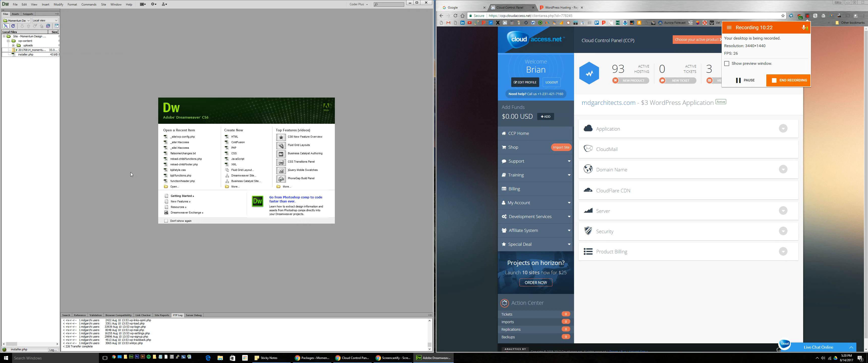
Check the site's files in the hosting application's File Explorer, and review the file transfer log in Dreamweaver.
click(649, 212)
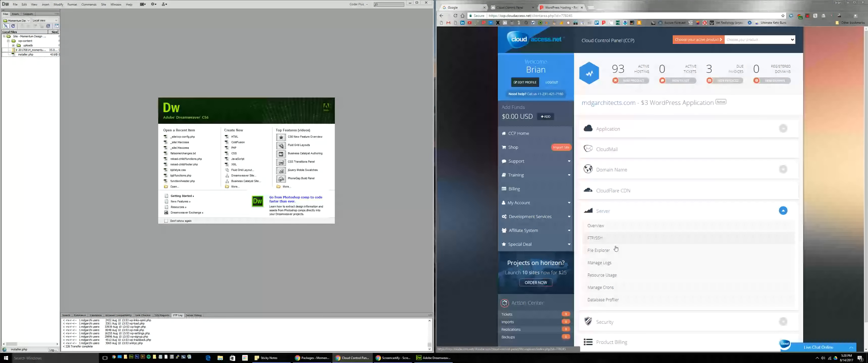
click(610, 247)
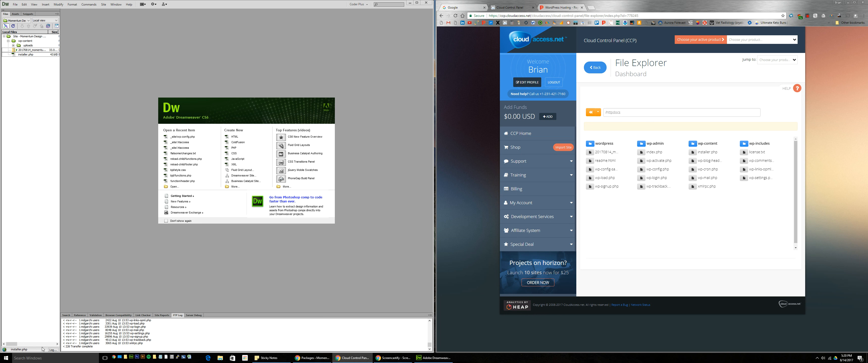
click(52, 350)
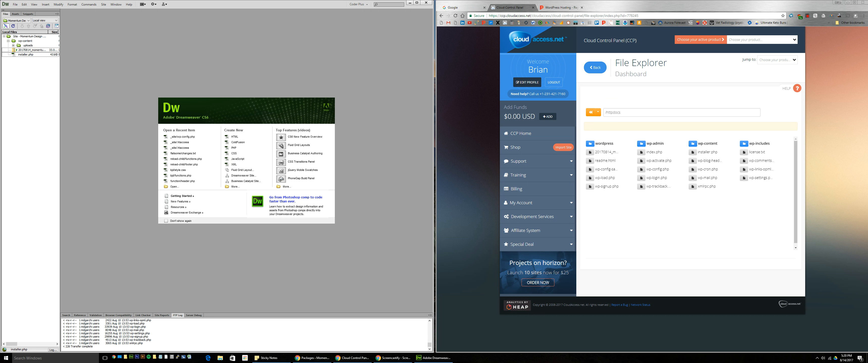
drag(234, 96, 261, 95)
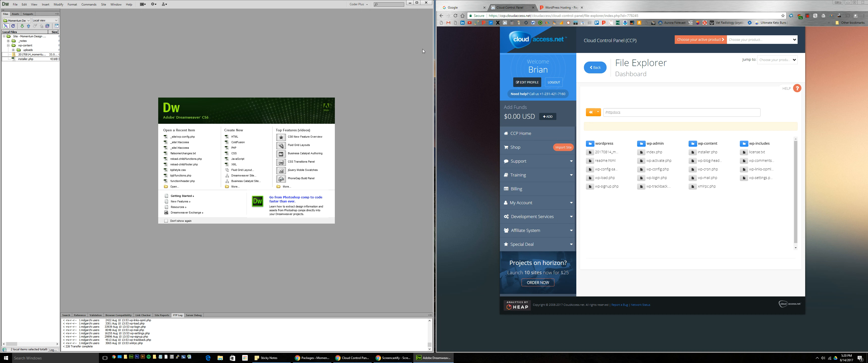
Copy the mdgarchitects.com server's IP address from the Server Information page and bring up the Windows search.
click(808, 17)
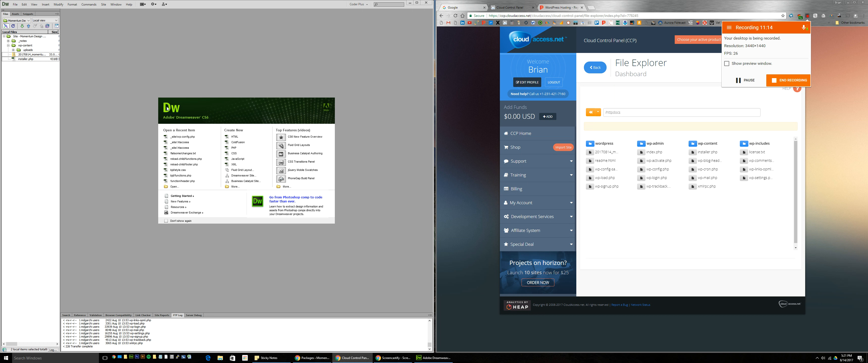
click(596, 68)
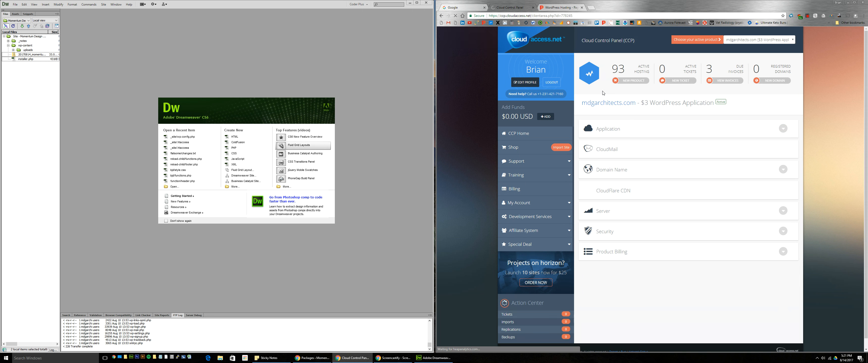
click(630, 215)
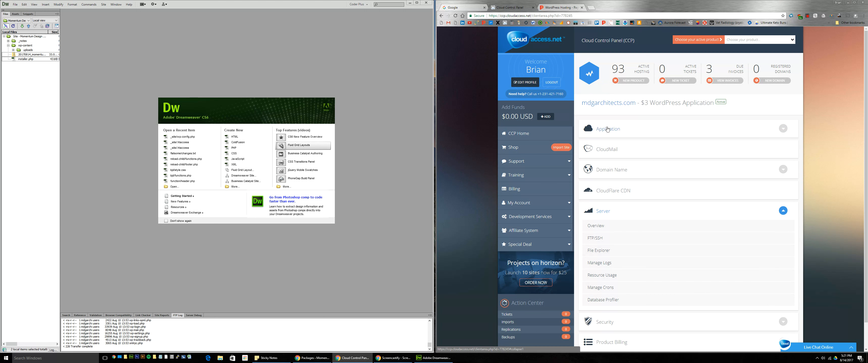
click(711, 230)
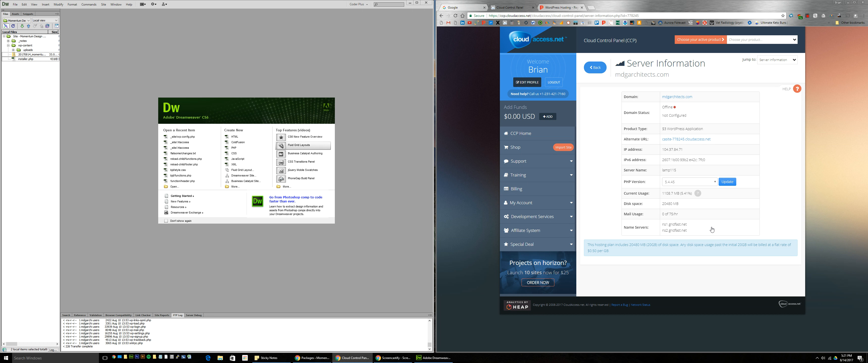
drag(684, 150, 662, 151)
key(ctrl+c)
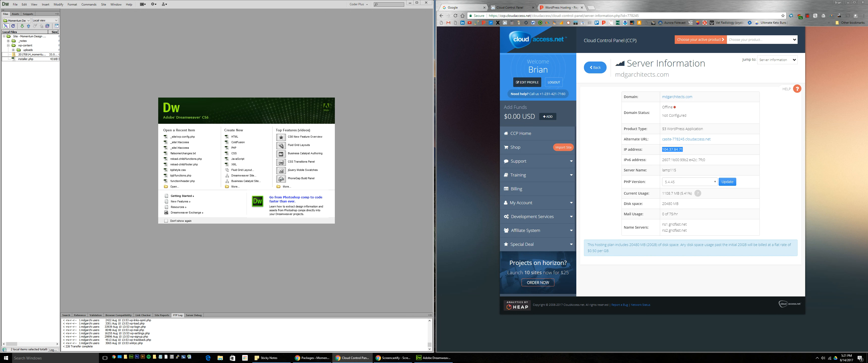
click(38, 359)
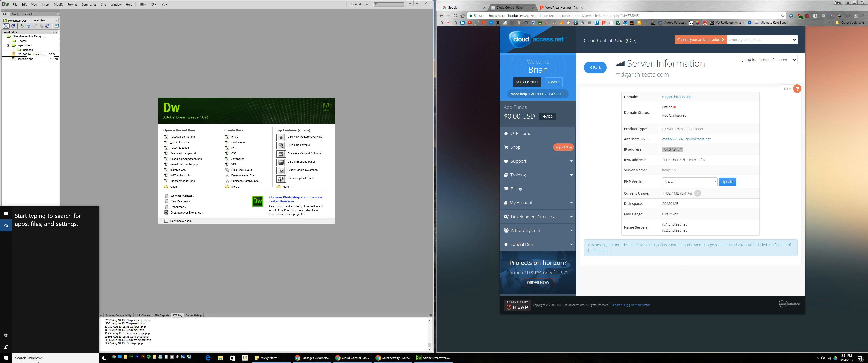
text(cmd)
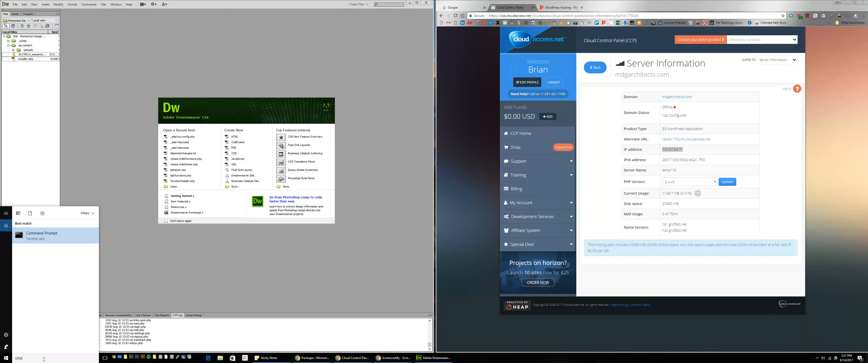
key(BackSpace)
key(BackSpace)
key(BackSpace)
text(note)
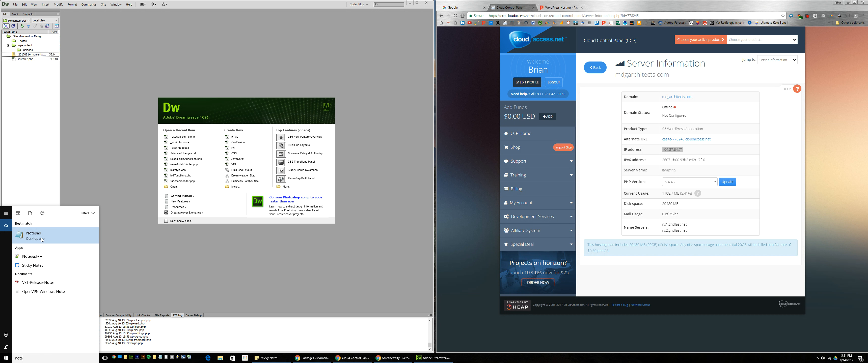
text(pa)
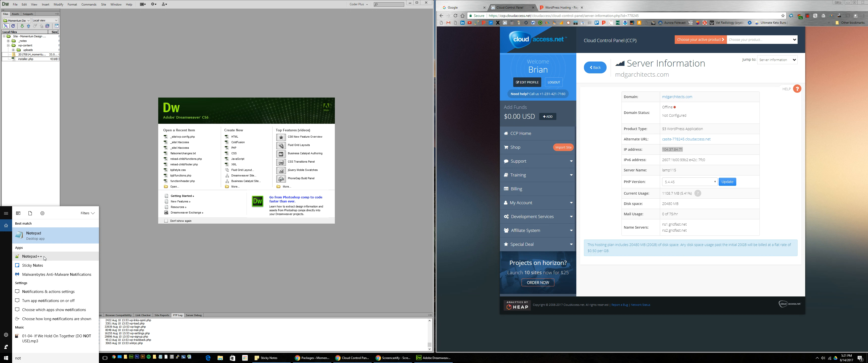
text(d)
key(BackSpace)
key(BackSpace)
key(BackSpace)
key(BackSpace)
key(BackSpace)
key(BackSpace)
key(BackSpace)
Search Windows for WordPad and run it as administrator.
text(word)
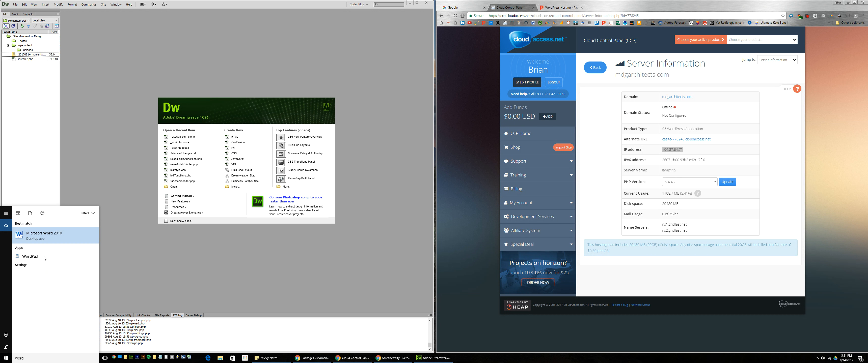
right_click(36, 260)
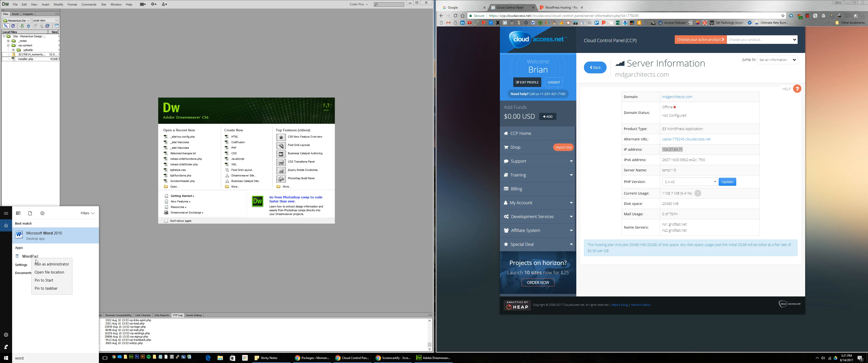
right_click(27, 256)
click(37, 264)
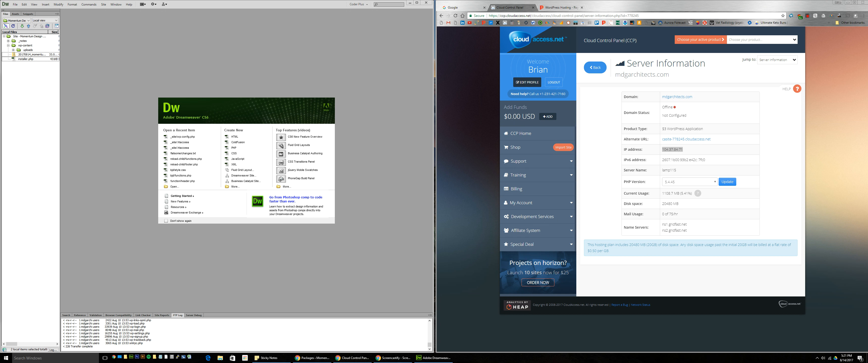
Open the recent hosts file in WordPad and comment out the two crockpotempire.com entries at the end.
click(121, 78)
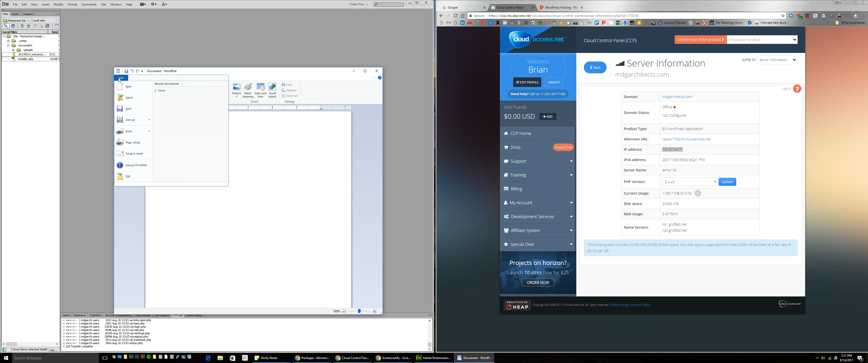
click(175, 91)
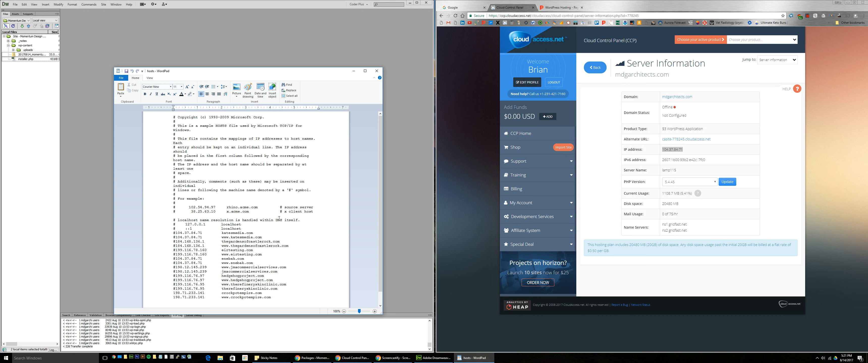
scroll(230, 195, down, 1)
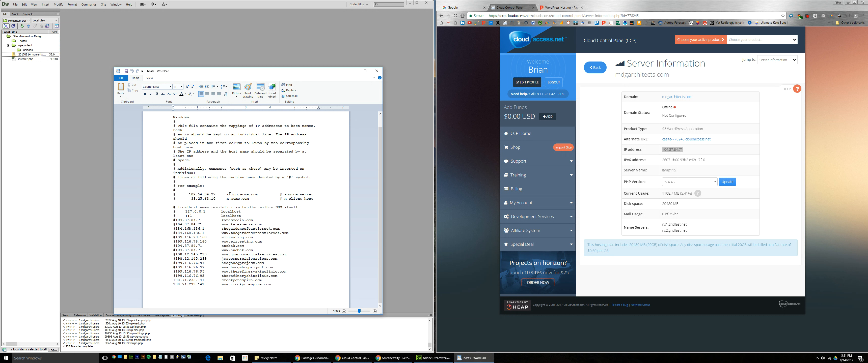
text(#)
text(#)
key(ctrl+v)
text(mdgarchitects.com)
key(ctrl+v)
key(Tab)
text(www.md)
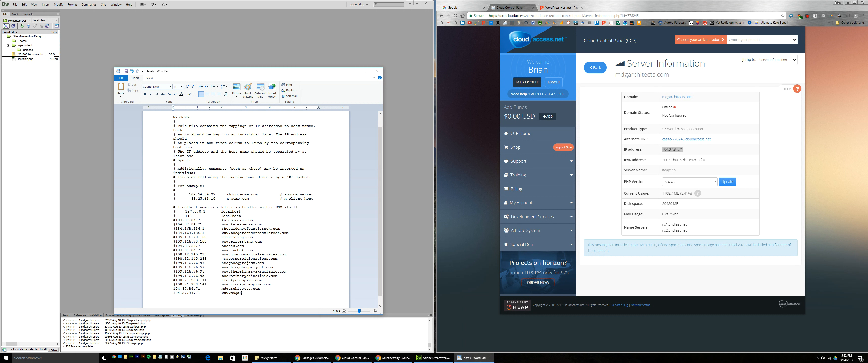
text(garchitects.com)
scroll(280, 280, down, 1)
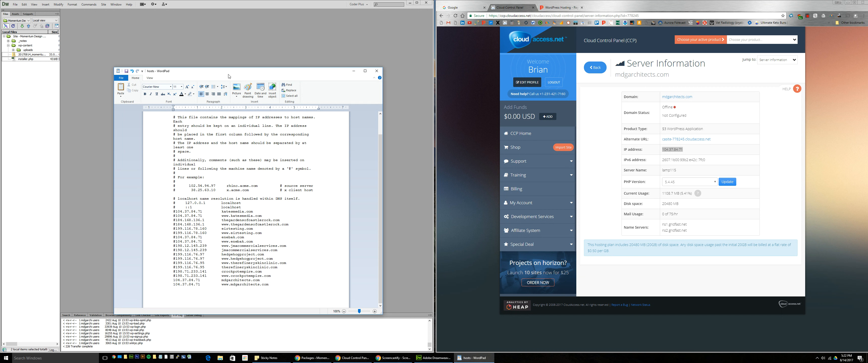
drag(228, 76, 183, 73)
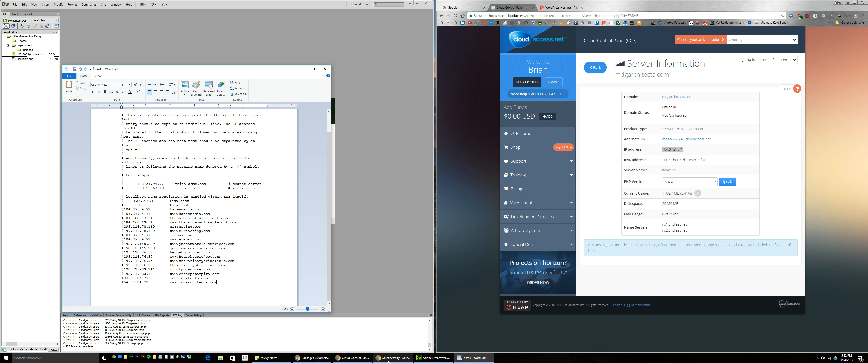
Switch to the browser window with the Duplicator packages, leave that page for the mdgarchitects.com homepage and look it over.
mouse_move(354, 360)
click(311, 340)
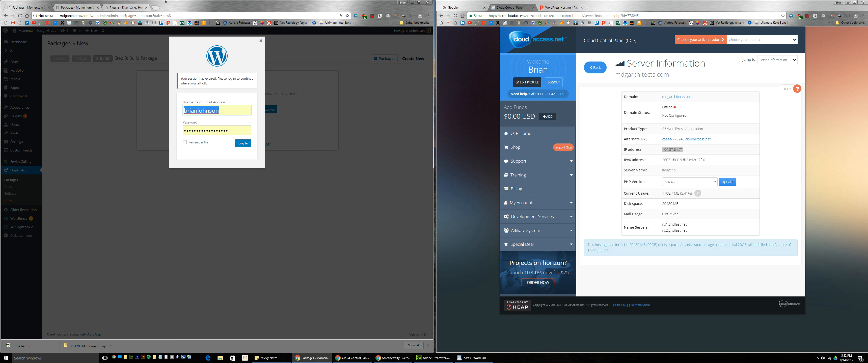
drag(91, 15, 230, 17)
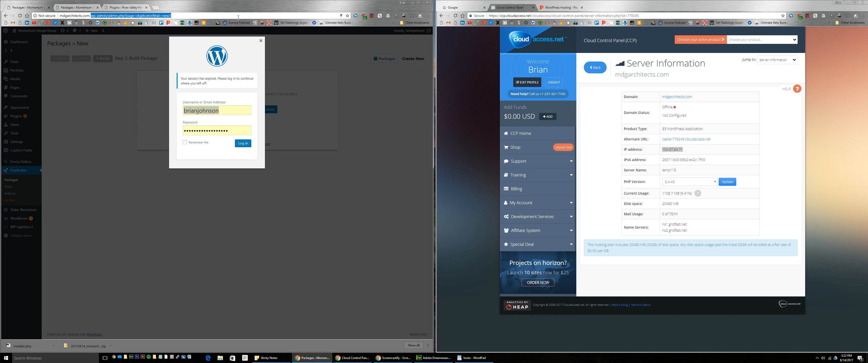
key(BackSpace)
key(Return)
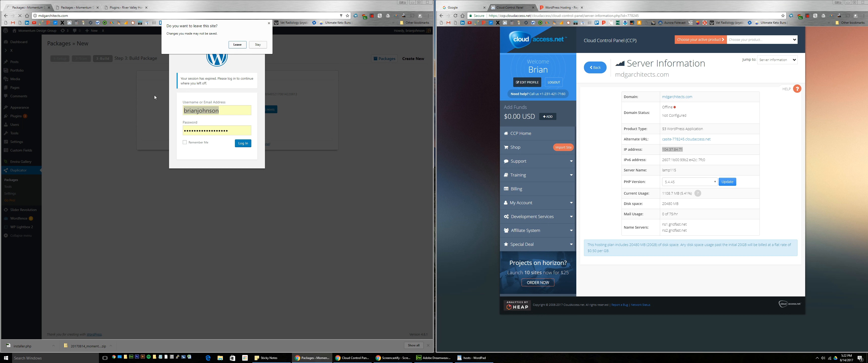
click(238, 45)
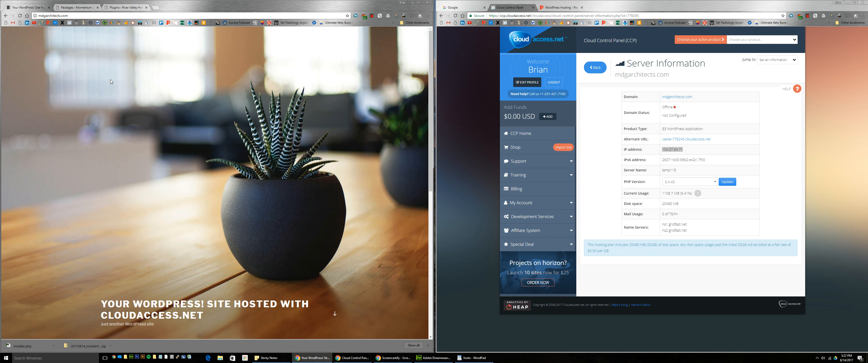
scroll(228, 137, down, 8)
scroll(229, 135, up, 8)
Load mdgarchitects.com/installer.php, accept the terms and notices, and expand the Configuration File notice.
text(/installer.php)
key(Return)
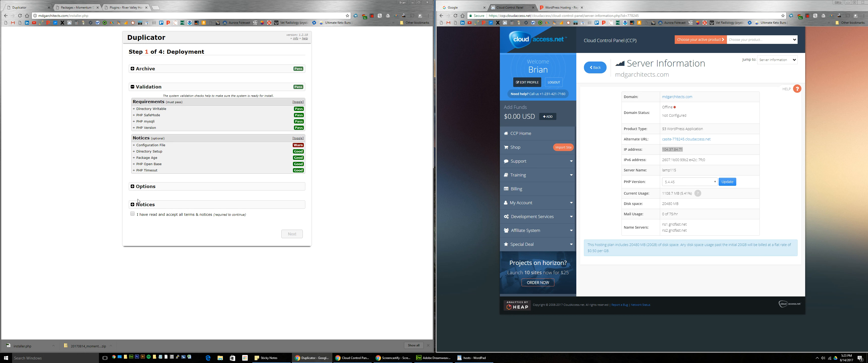
click(132, 214)
click(178, 146)
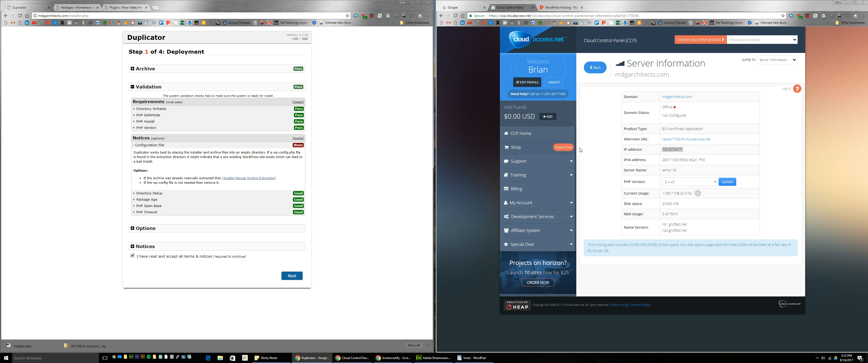
Return the hosting panel to the product dashboard and try to continue past the installer's deployment step.
click(603, 69)
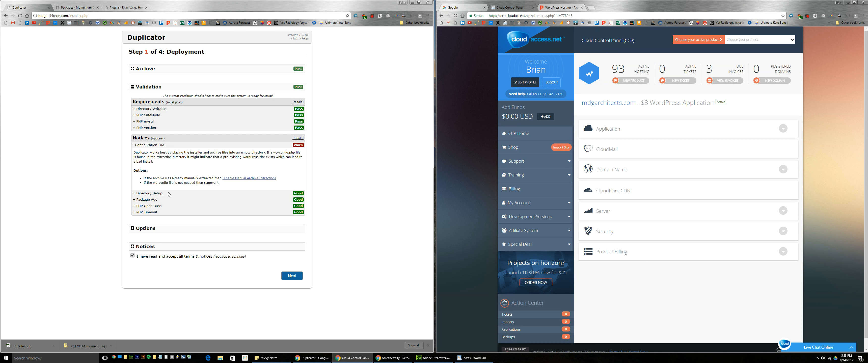
click(159, 230)
click(159, 231)
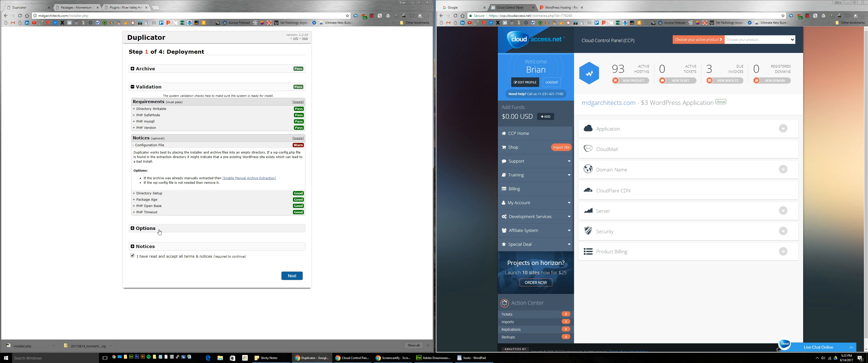
click(290, 278)
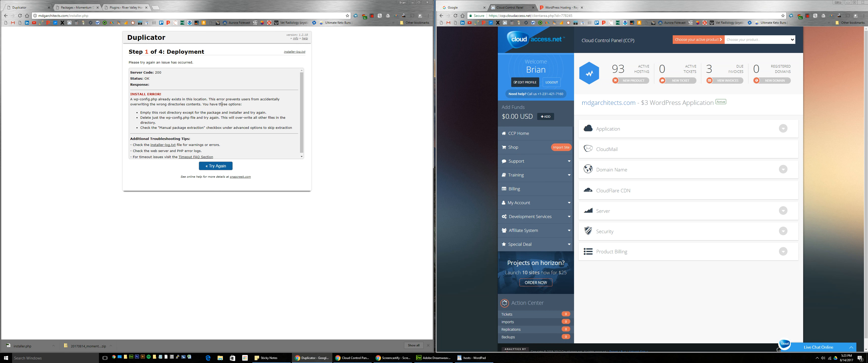
Examine the httpdocs folder in the hosting File Explorer, including its wp-config.php, and return to the product dashboard.
click(624, 216)
click(621, 252)
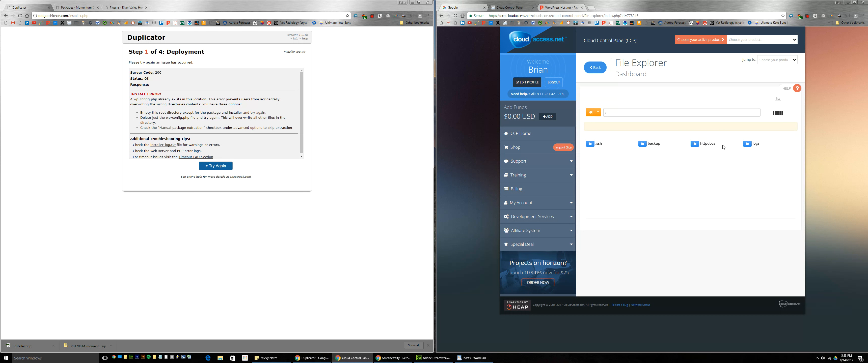
click(708, 144)
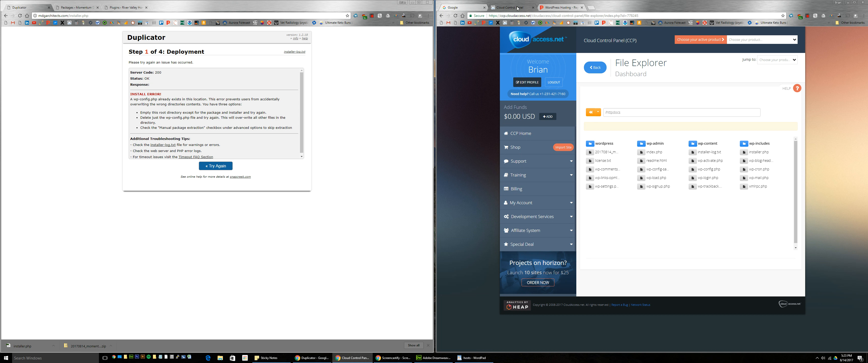
click(595, 66)
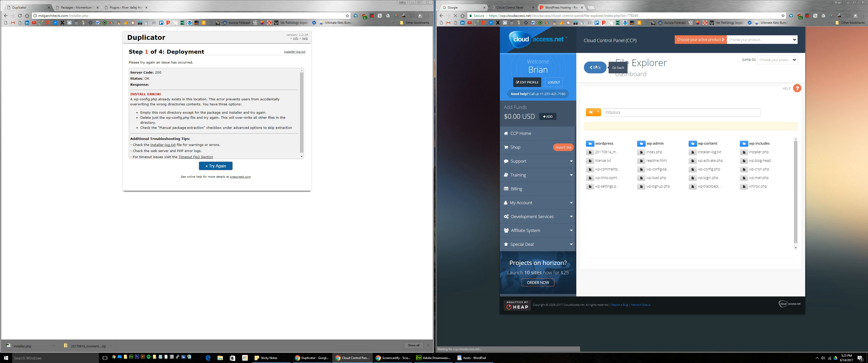
Go back to the installer's first step and review its Archive details and advanced Options.
click(217, 166)
click(192, 69)
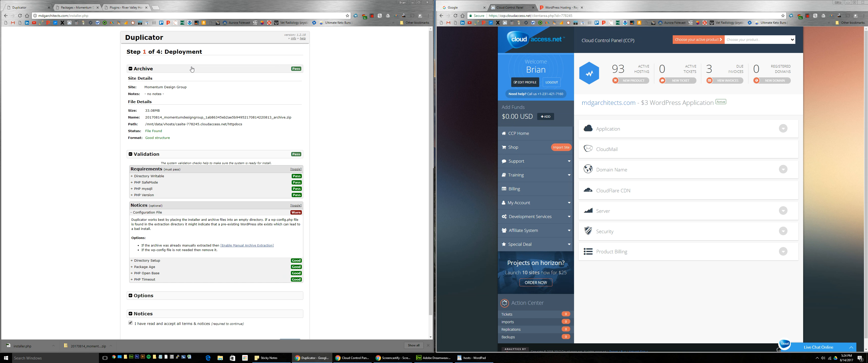
click(192, 69)
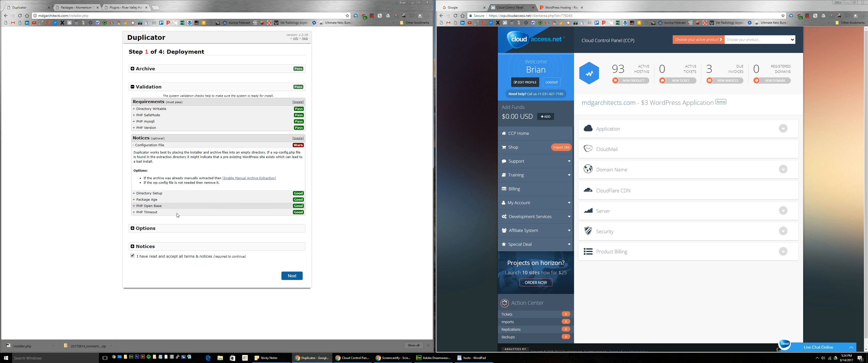
click(178, 225)
scroll(73, 136, down, 1)
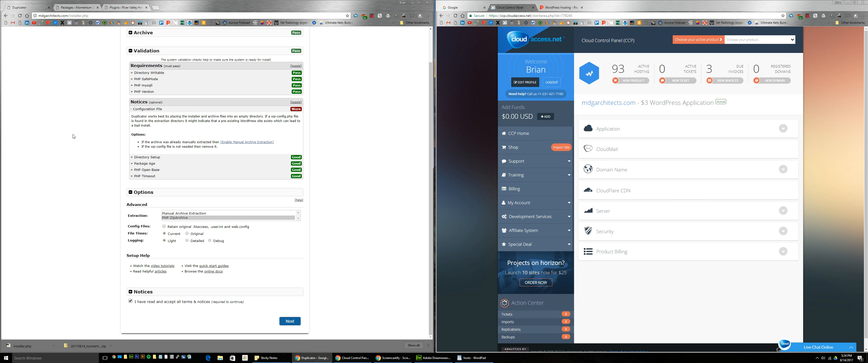
click(130, 192)
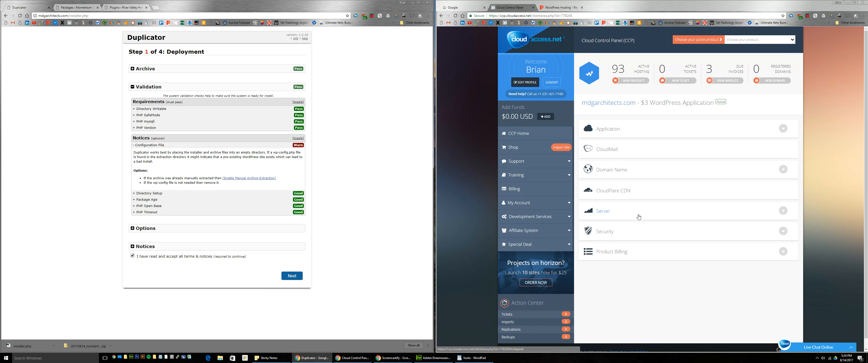
click(640, 136)
click(640, 136)
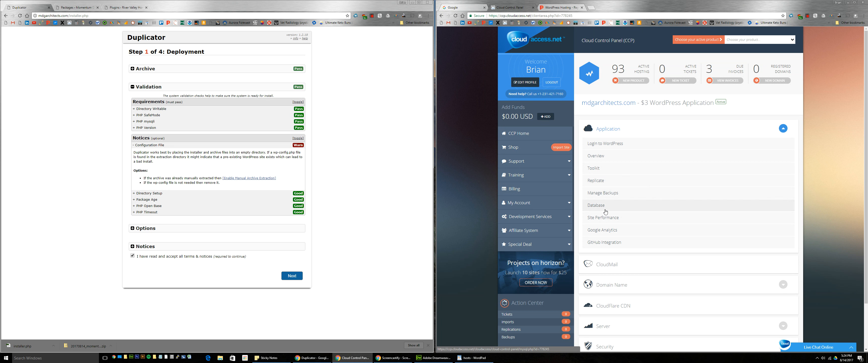
click(604, 144)
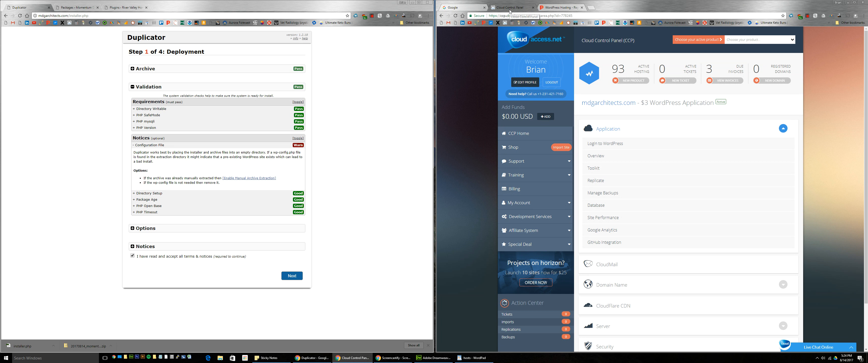
Close the PageCrafter hosting page and reopen the mdgarchitects.com product dashboard in the hosting panel.
key(ctrl+w)
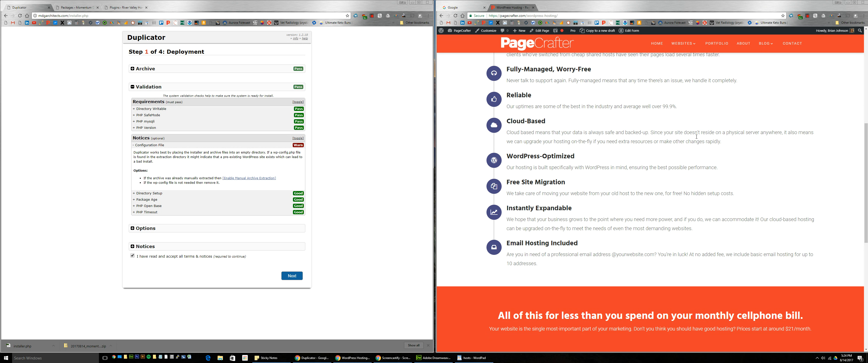
click(468, 6)
click(537, 8)
click(533, 8)
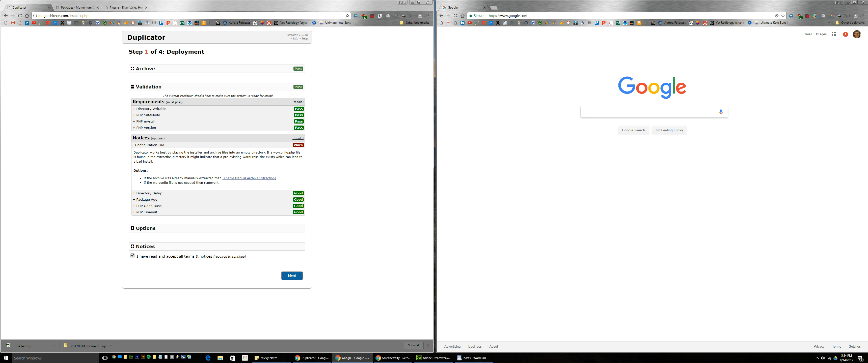
click(621, 156)
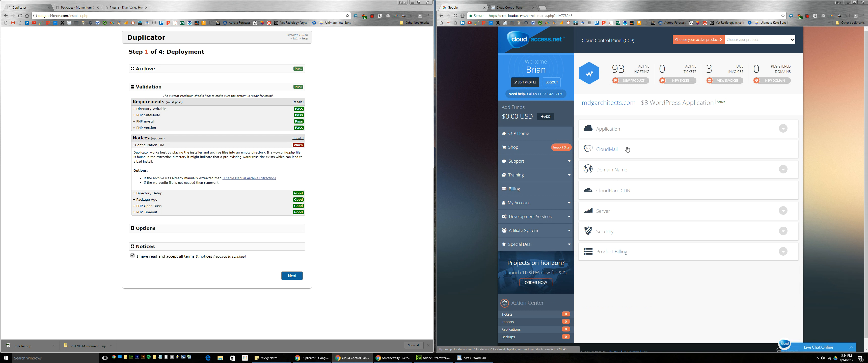
Remove wp-config.php from the httpdocs folder with the hosting panel's File Explorer.
click(618, 213)
click(609, 251)
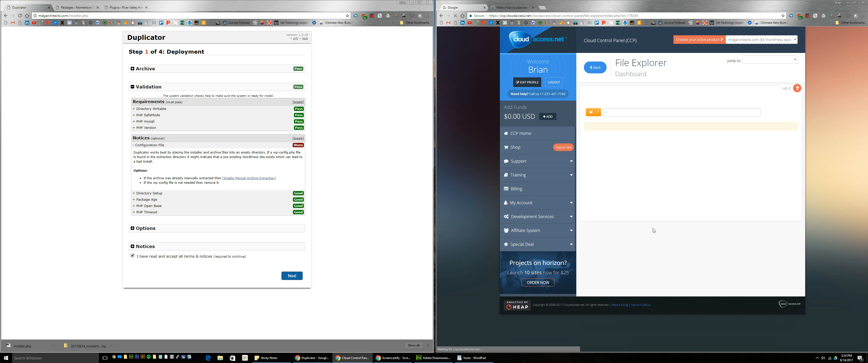
click(707, 144)
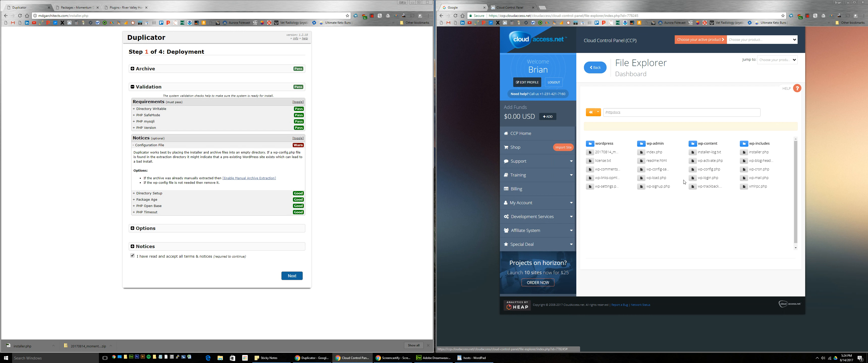
right_click(693, 171)
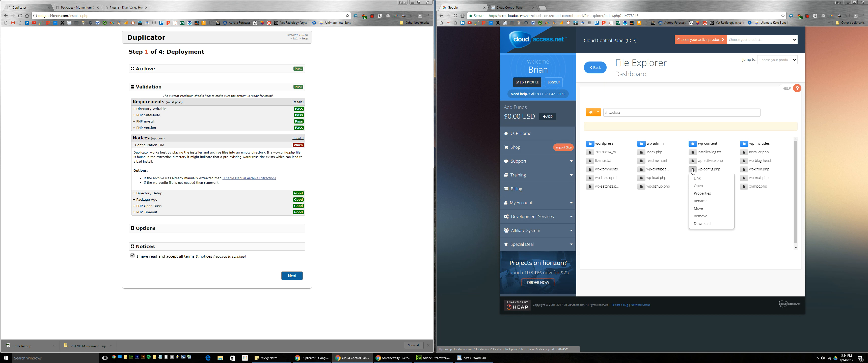
click(709, 217)
click(679, 45)
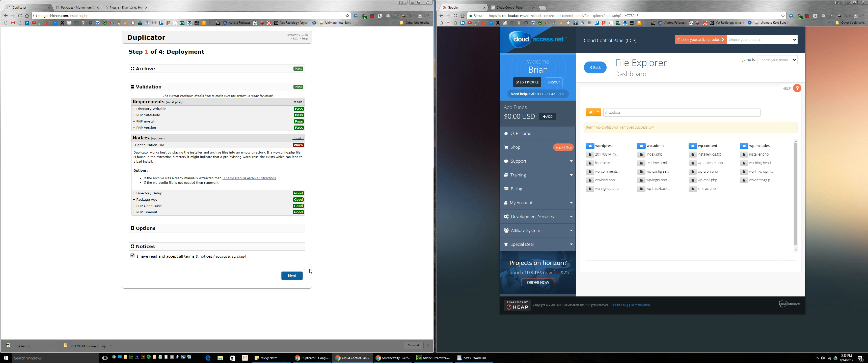
Run the Duplicator installer's deployment step, and move its tab out of the browser window and back in behind the other tabs.
click(292, 276)
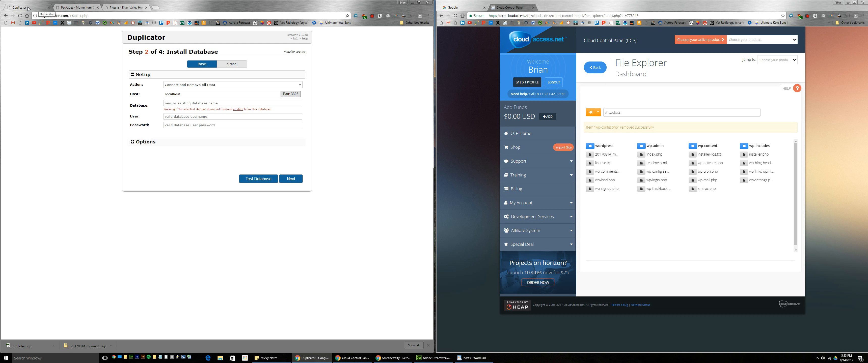
drag(28, 9, 0, 13)
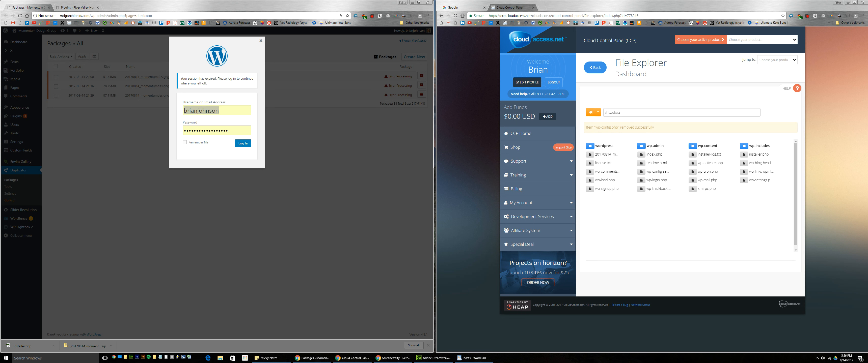
drag(1, 64, 112, 3)
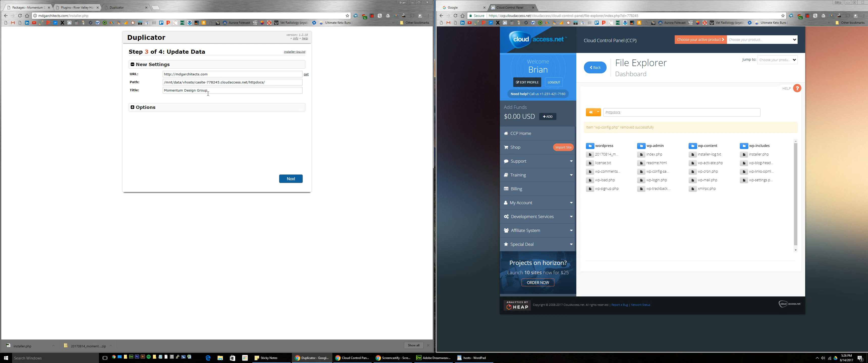
click(272, 108)
click(271, 108)
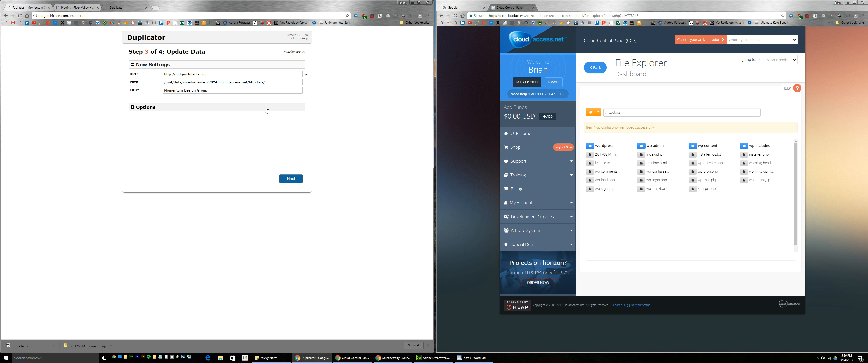
click(290, 179)
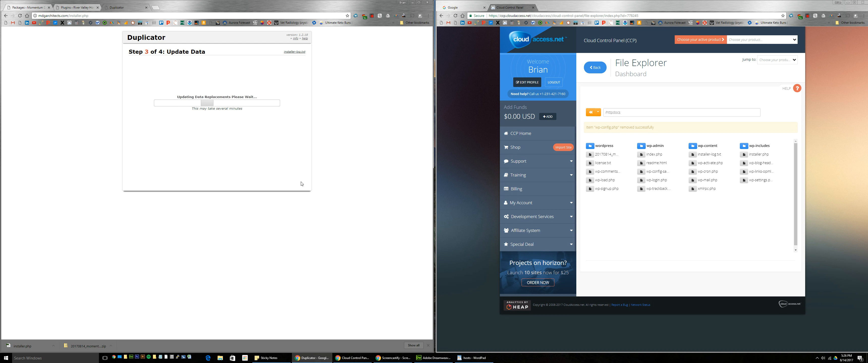
click(146, 80)
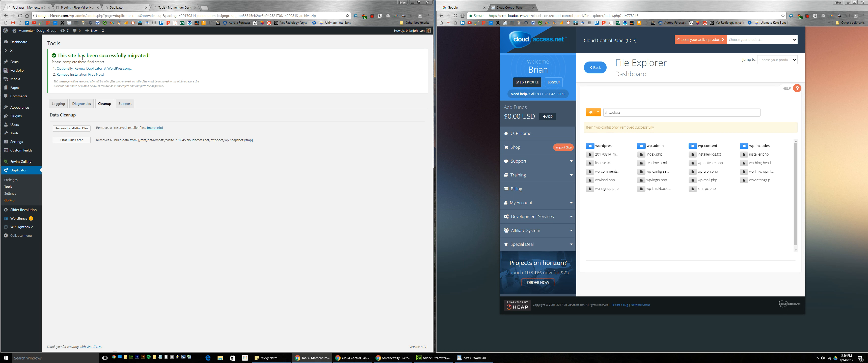
Open the migrated site's home page in a separate tab and examine it from the header slider down to the footer.
middle_click(33, 40)
click(217, 7)
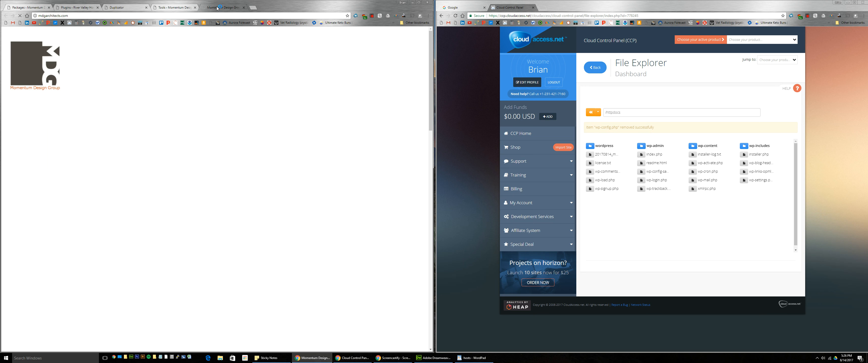
scroll(187, 60, down, 15)
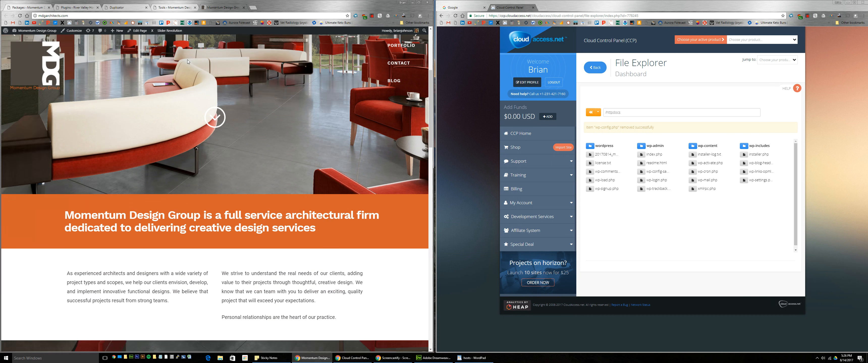
scroll(204, 93, down, 3)
scroll(125, 189, up, 2)
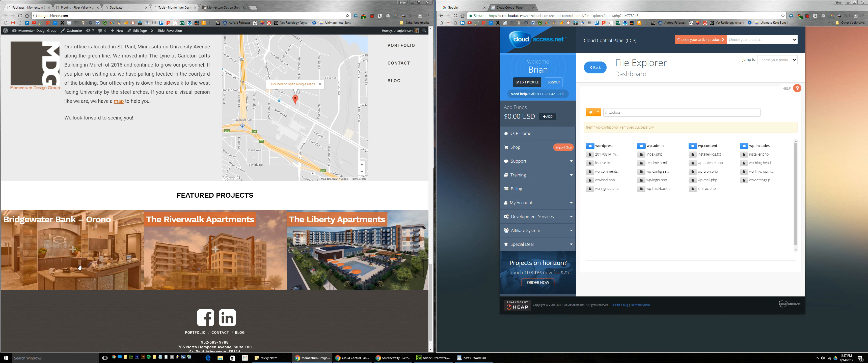
scroll(128, 182, up, 5)
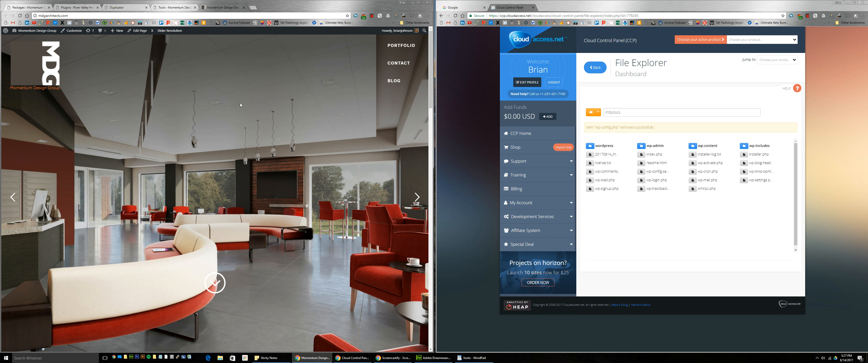
Check the migrated Portfolio page with its Commercial, Residential and Interior filters, and the Contact page.
click(398, 48)
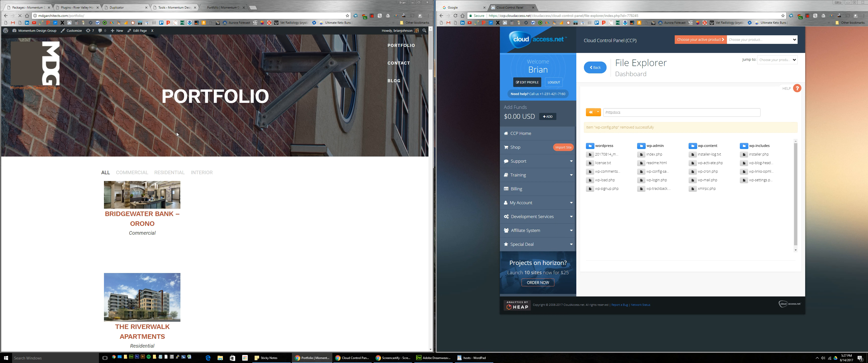
click(140, 173)
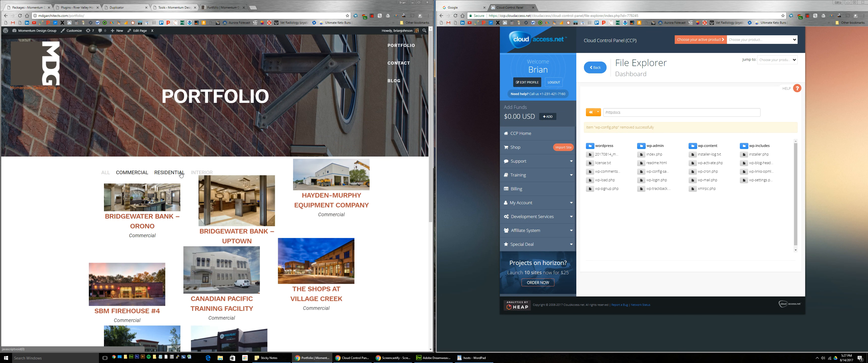
click(168, 172)
click(201, 173)
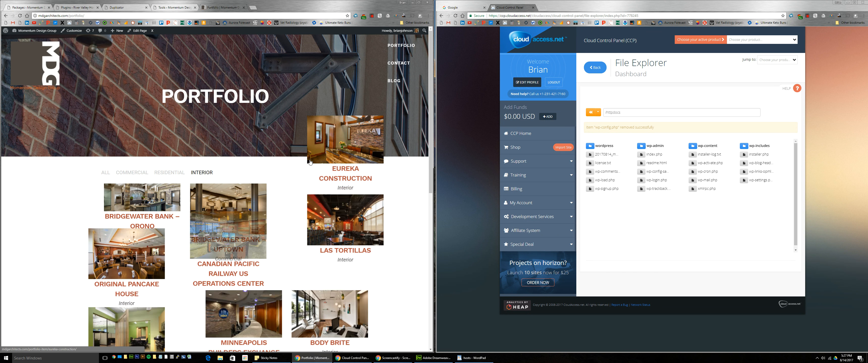
click(399, 63)
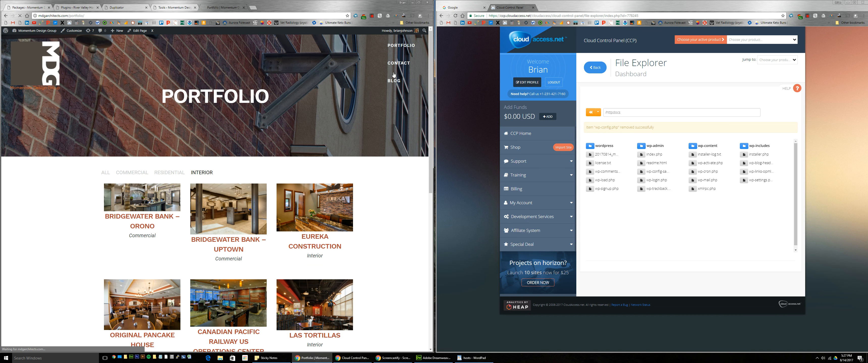
scroll(190, 82, down, 5)
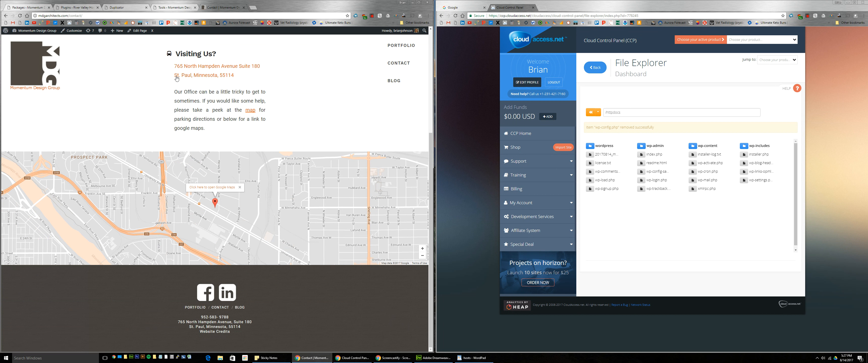
scroll(170, 80, up, 5)
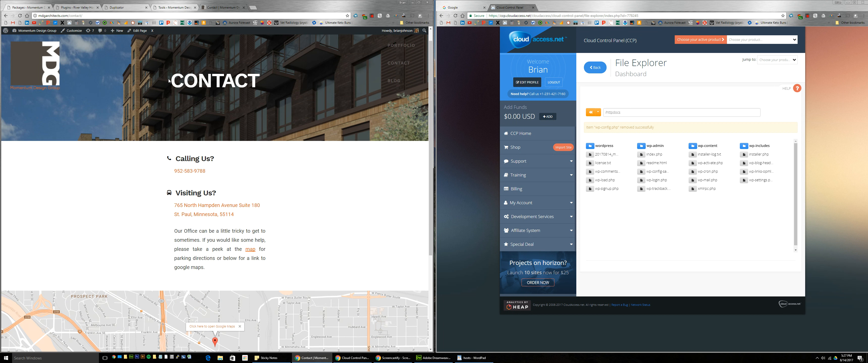
Remove the Duplicator installation files from the migrated site and visit its home page.
click(170, 6)
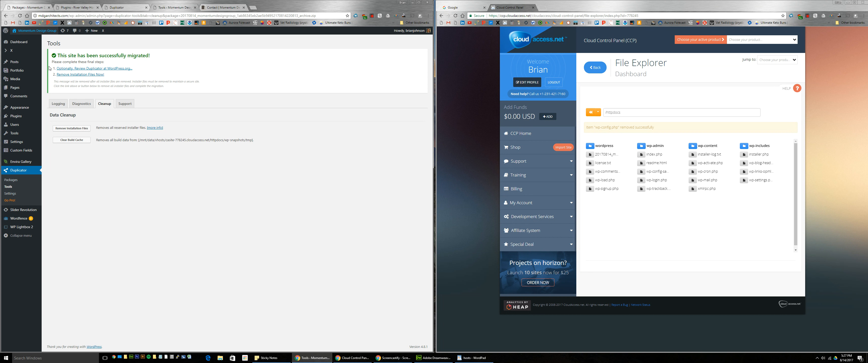
click(78, 75)
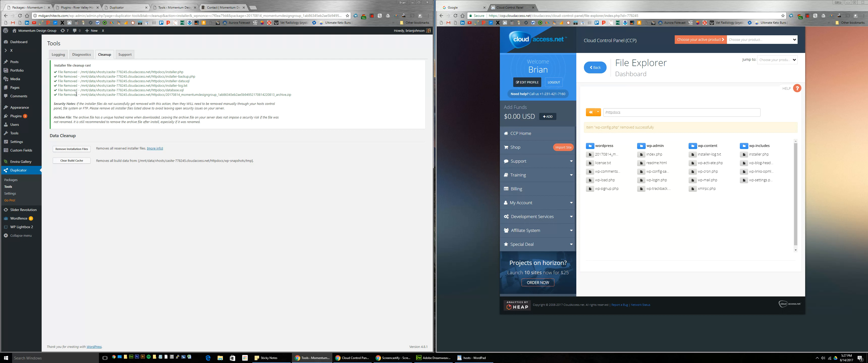
click(37, 30)
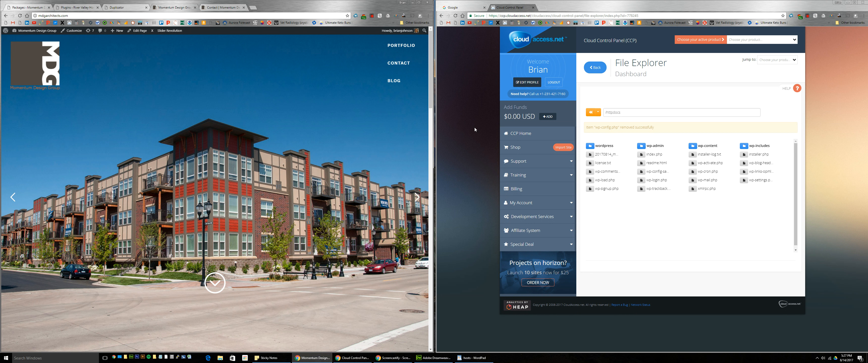
Open the MySQL page of the mdgarchitects.com application, launch phpMyAdmin from it, and return to the MySQL page.
click(460, 127)
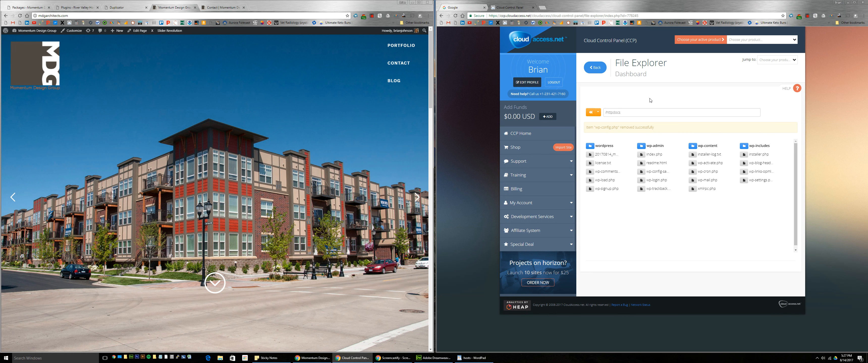
click(601, 69)
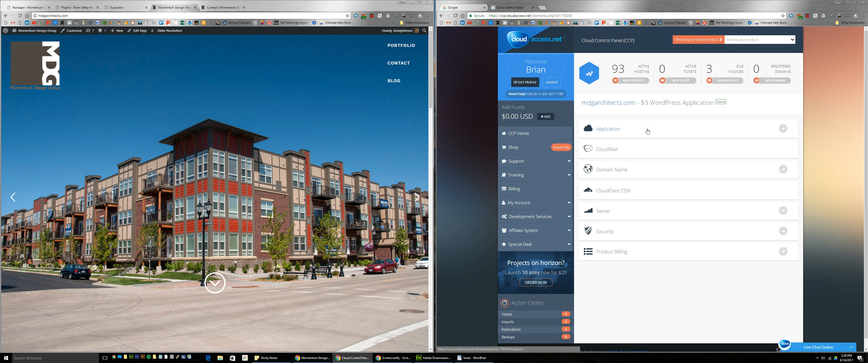
click(647, 131)
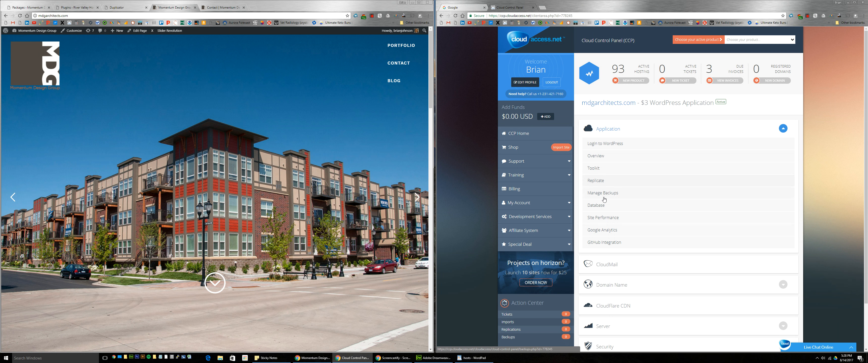
click(694, 186)
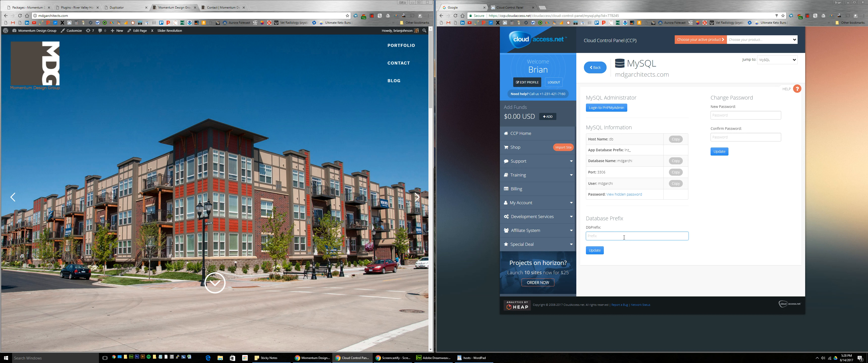
click(606, 107)
click(510, 8)
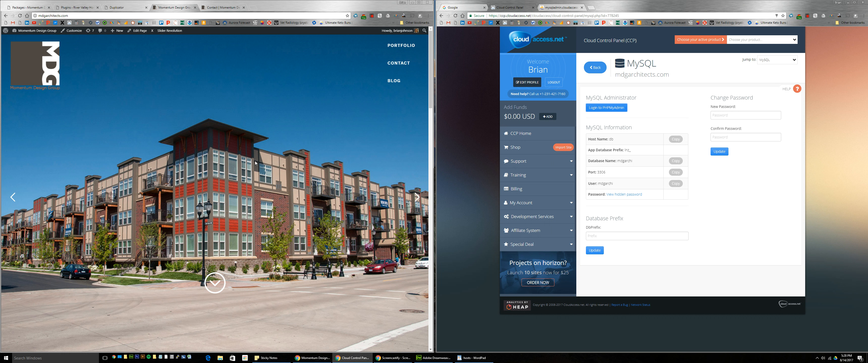
Look up the A record of mdgarchitects.com on whatsmydns.net in the tab that holds the Contact page.
click(177, 119)
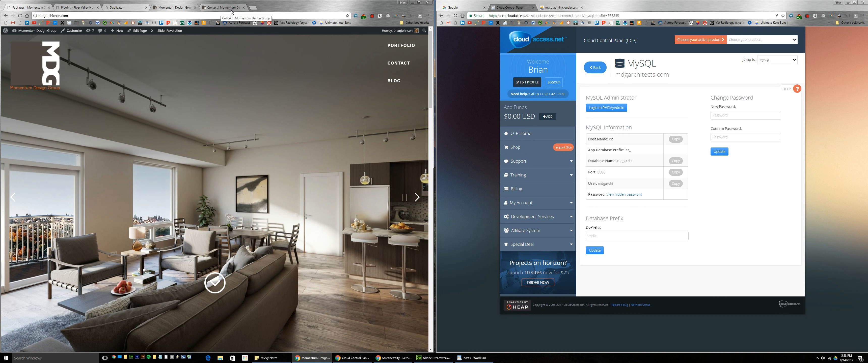
click(70, 16)
key(ctrl+c)
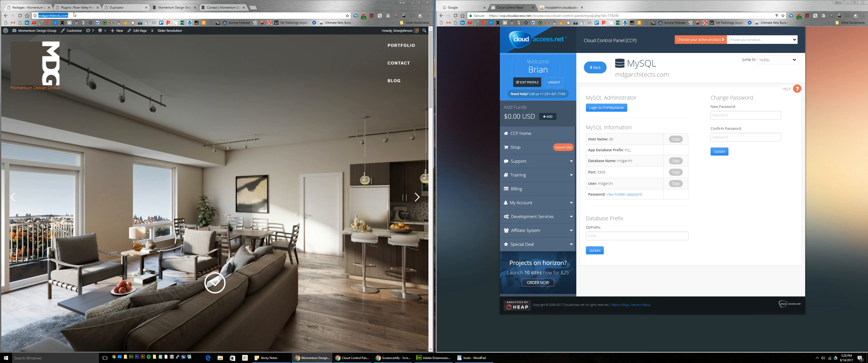
click(207, 9)
click(98, 22)
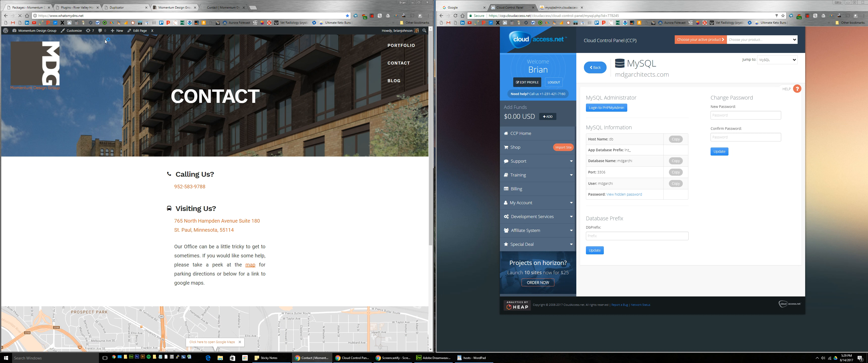
click(109, 82)
key(ctrl+v)
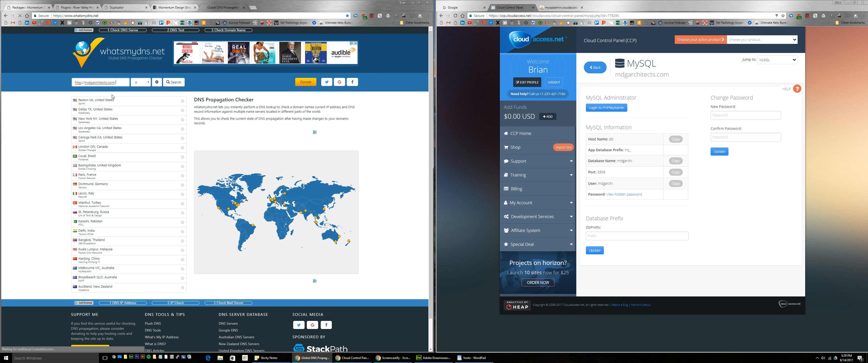
key(Return)
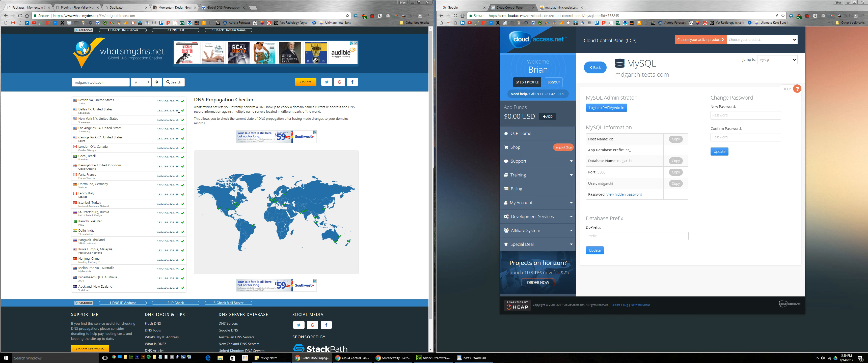
Check the AAAA record propagation of mdgarchitects.com and return to the A record lookup.
click(139, 83)
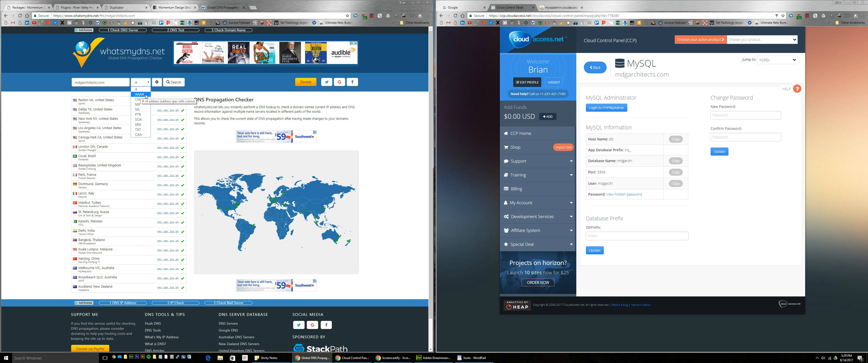
click(146, 95)
click(172, 83)
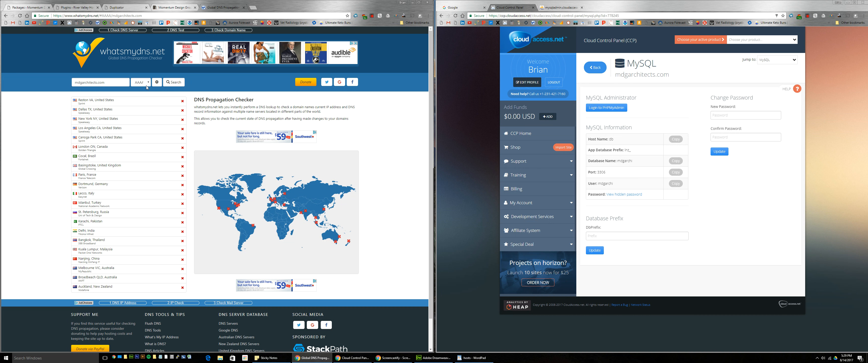
click(146, 85)
click(141, 89)
click(174, 83)
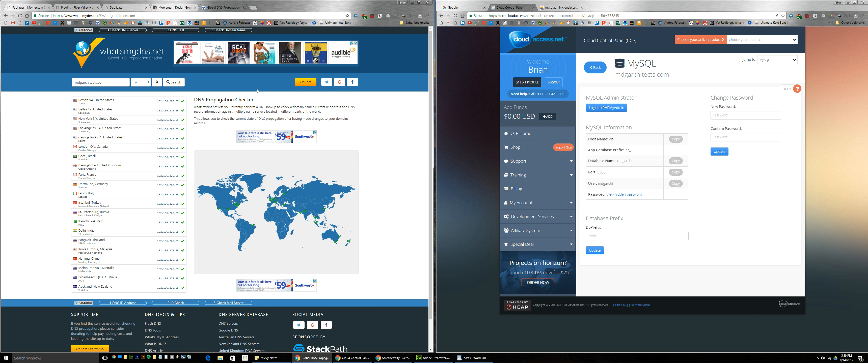
Open GoDaddy in a new browser tab and go to the account's Pro Dashboard with the client list.
click(253, 8)
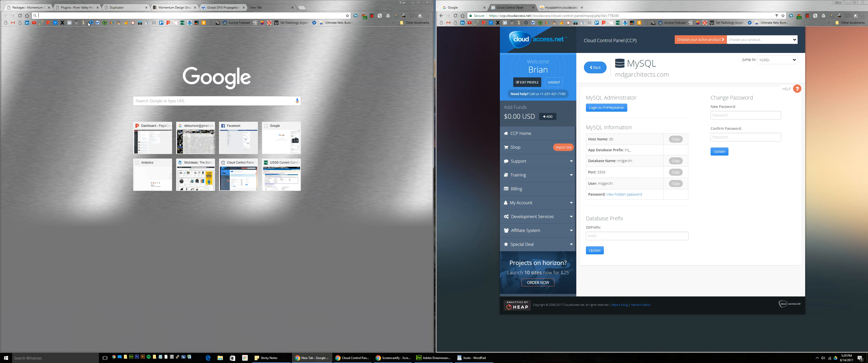
click(86, 22)
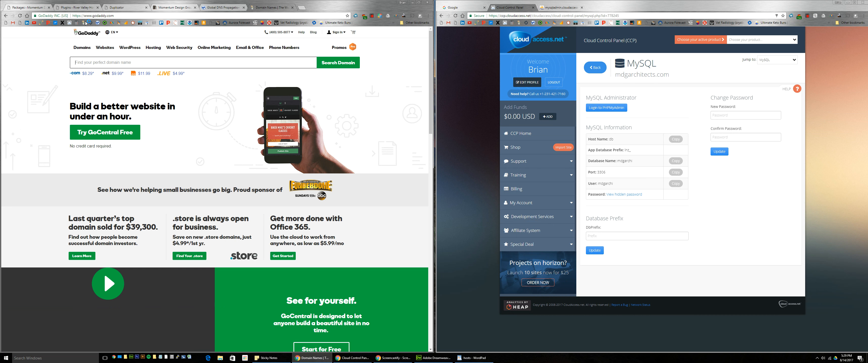
click(341, 35)
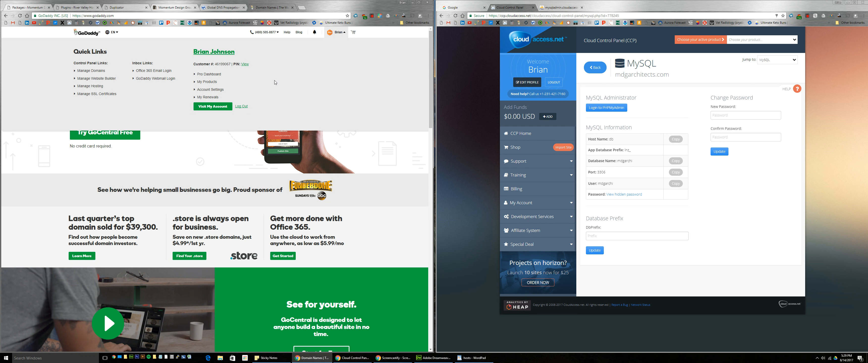
click(212, 74)
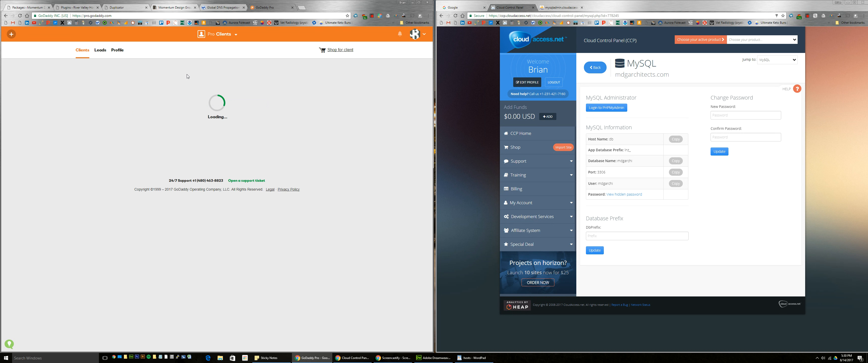
Search the client list for "momen", and as that logged-in client open DNS management for mdgarchitects.com.
key(ctrl+f)
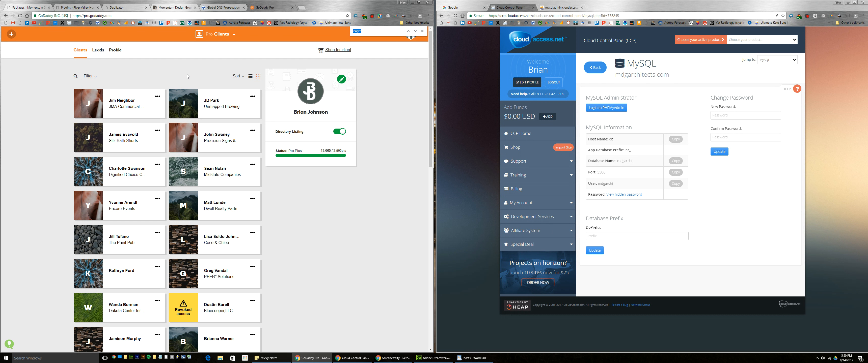
text(momen)
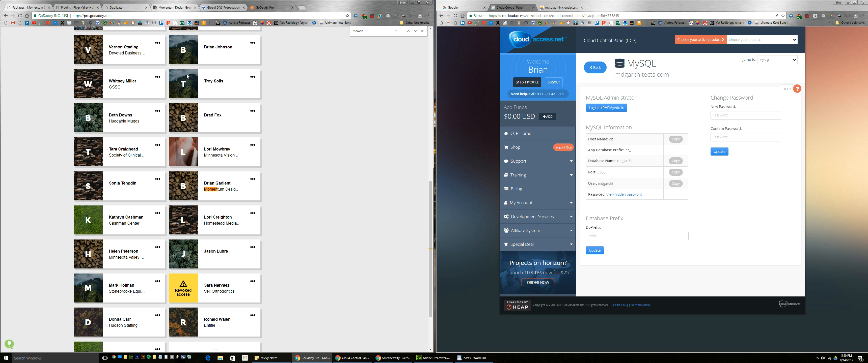
click(253, 179)
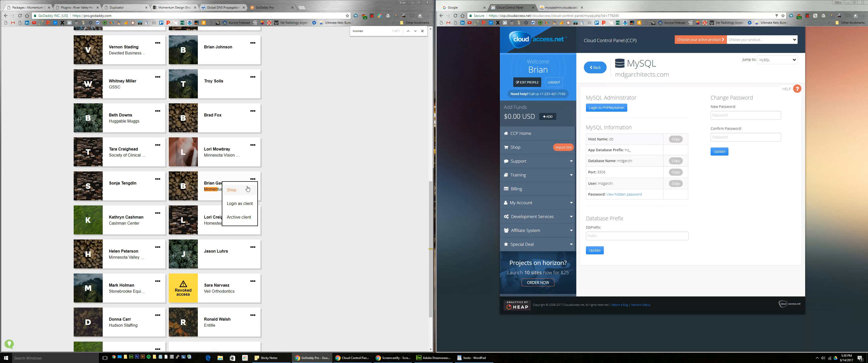
click(243, 204)
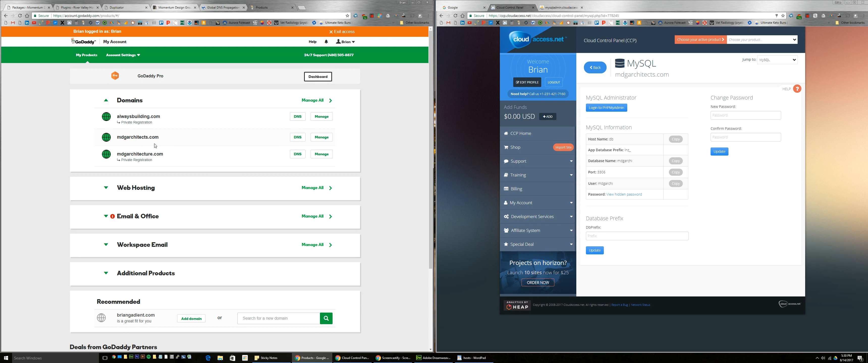
click(297, 138)
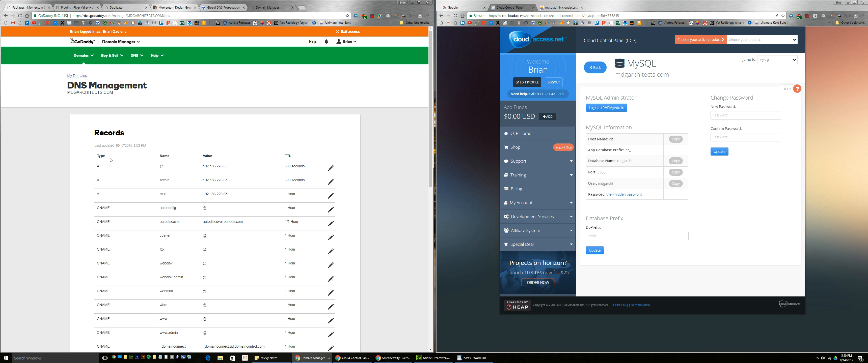
Examine the DNS records of mdgarchitects.com, from the @ A record down to the nameserver entries.
drag(97, 167, 305, 166)
click(247, 168)
double_click(161, 167)
scroll(231, 165, down, 4)
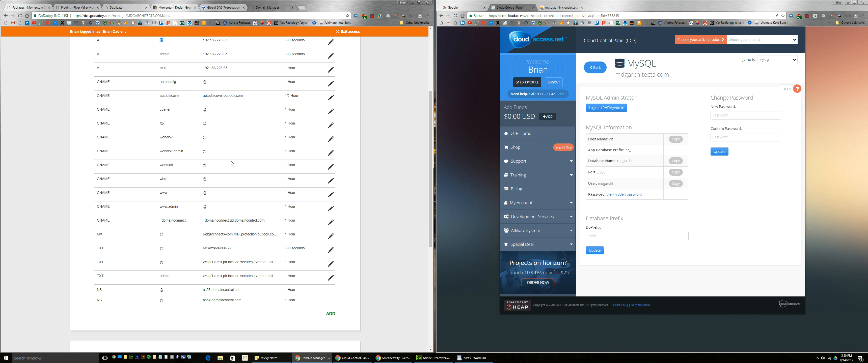
scroll(231, 163, up, 4)
scroll(232, 163, down, 3)
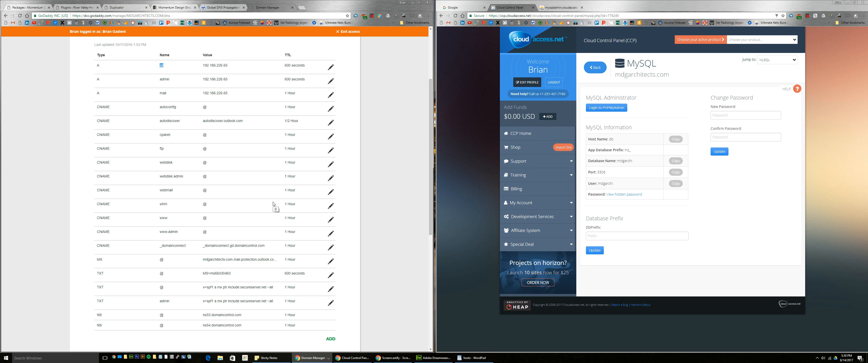
scroll(274, 204, up, 3)
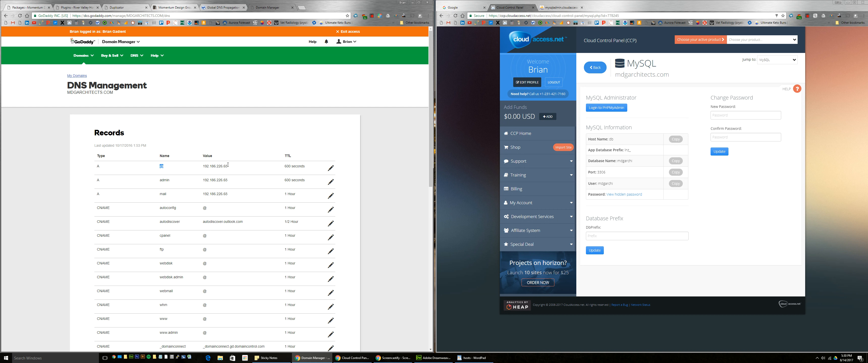
Point the @ A record of mdgarchitects.com to 104.37.84.71, copied from the hosts file in WordPad, and save it.
click(331, 168)
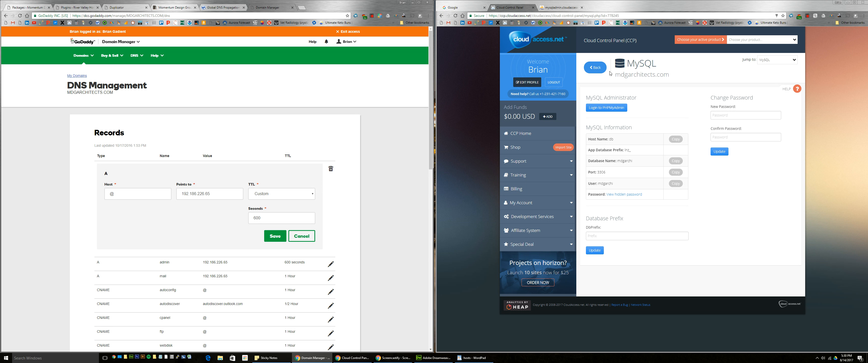
click(598, 68)
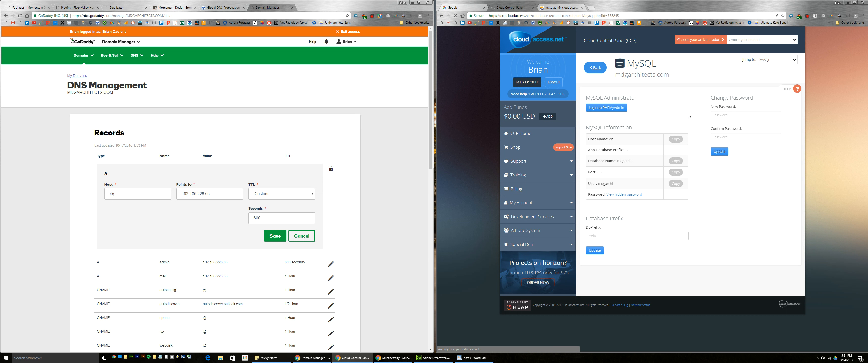
click(472, 358)
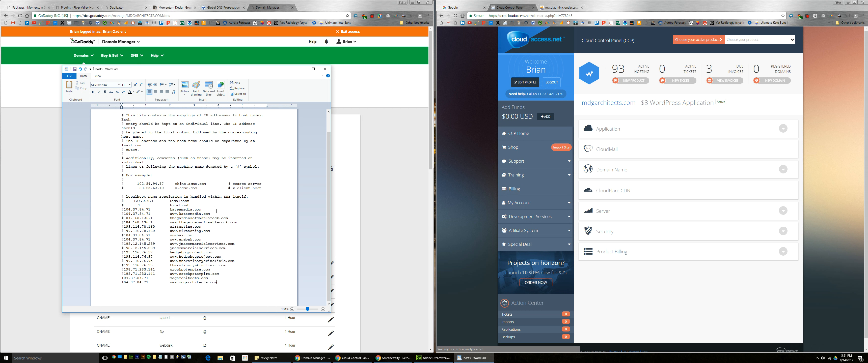
drag(149, 282, 120, 283)
key(ctrl+c)
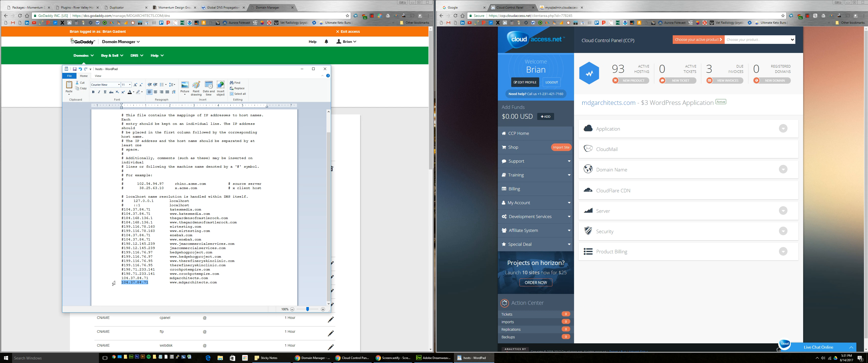
click(369, 203)
double_click(215, 196)
key(ctrl+v)
click(275, 237)
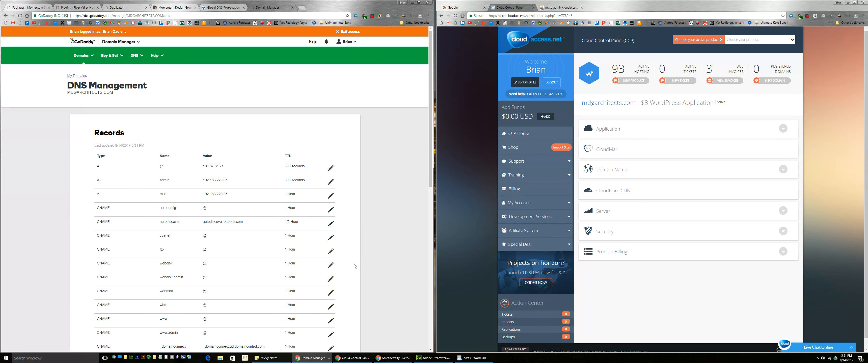
scroll(359, 218, down, 3)
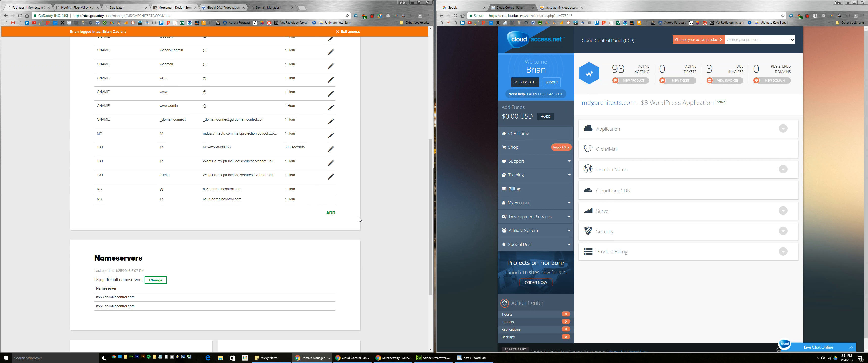
scroll(359, 217, up, 3)
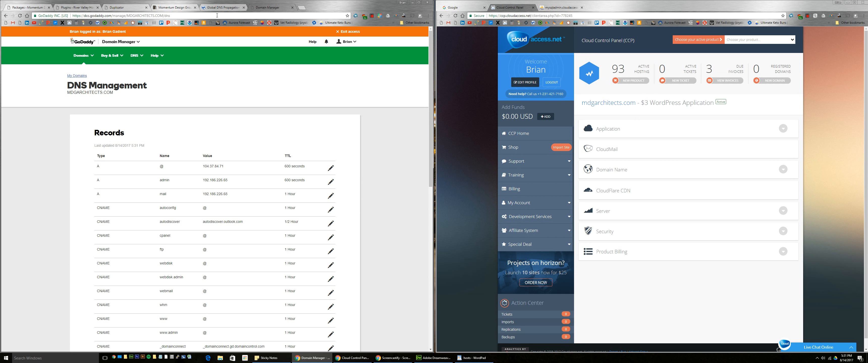
Rerun the A record propagation check for mdgarchitects.com, also in an incognito window placed beside the original results for comparison.
click(220, 7)
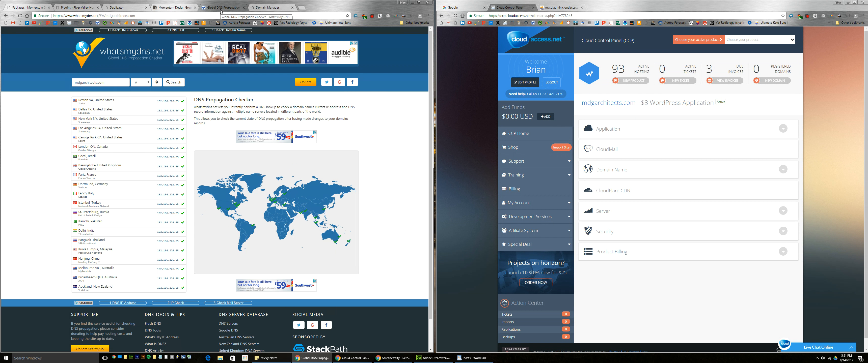
click(155, 14)
key(ctrl+c)
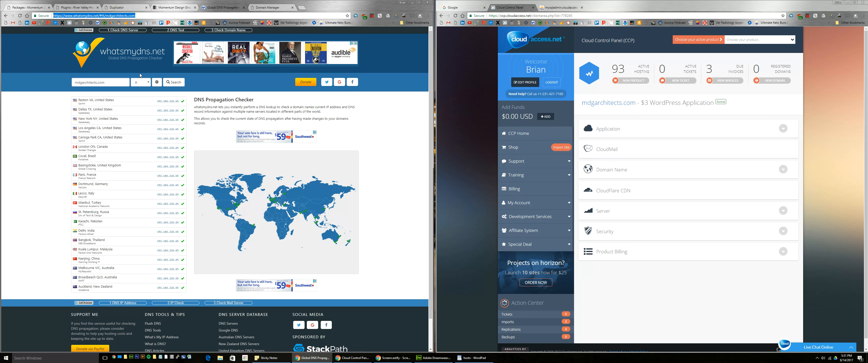
click(175, 83)
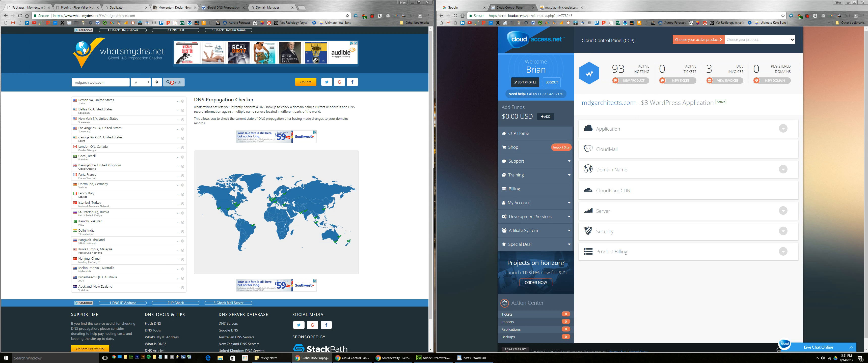
key(ctrl+shift+n)
key(ctrl+v)
key(Return)
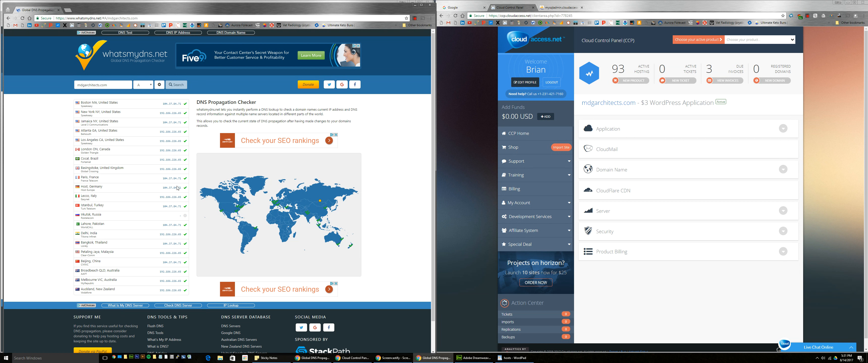
drag(226, 15, 426, 15)
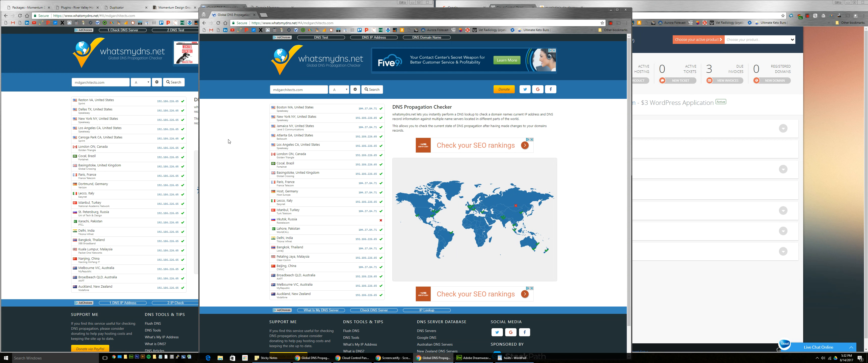
Repeat the whatsmydns.net A record check in a fresh incognito window and close that window.
click(626, 10)
click(152, 15)
key(ctrl+c)
click(429, 15)
click(405, 35)
key(ctrl+v)
key(Return)
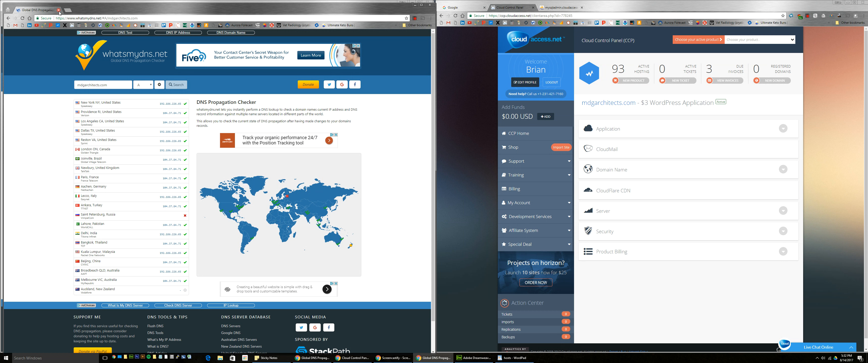
click(59, 10)
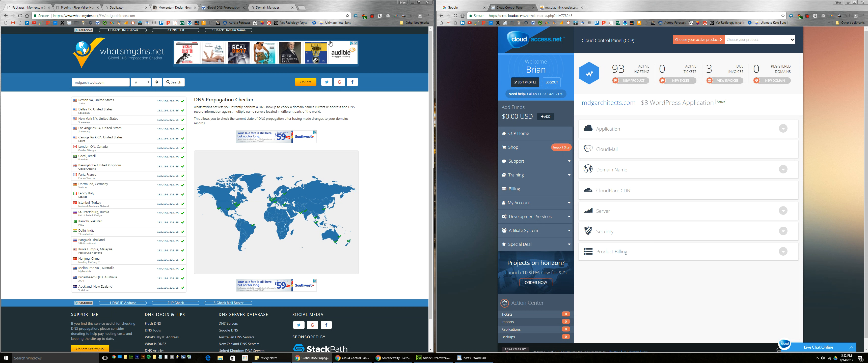
Open Uptime Robot in a new tab and examine the Momentum Design Group monitor's uptime and response time graph.
click(269, 9)
click(105, 23)
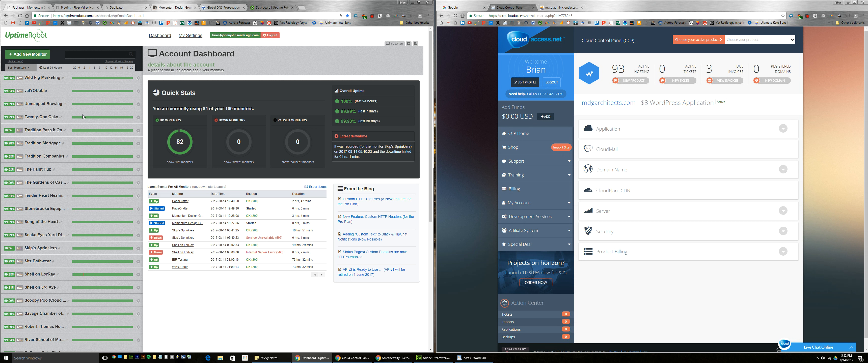
scroll(83, 114, down, 1)
scroll(83, 114, down, 5)
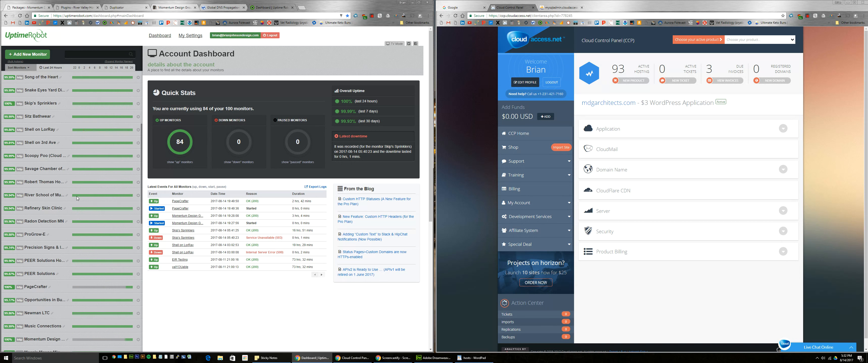
click(47, 284)
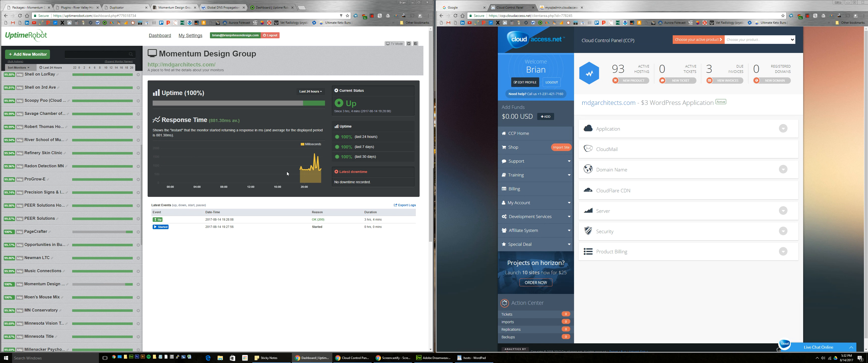
mouse_move(316, 156)
mouse_move(321, 173)
Return to the migrated site's tab and open its installed plugins list in the WordPress admin.
click(182, 7)
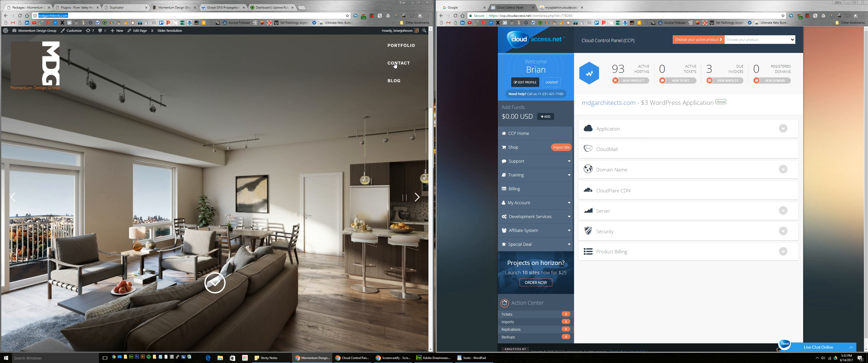
click(394, 65)
click(39, 33)
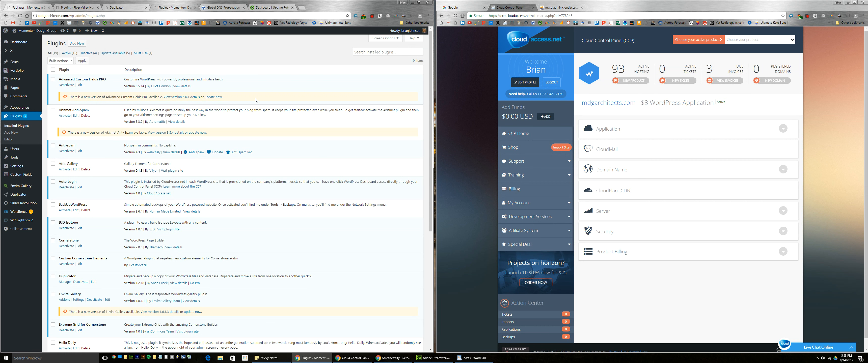
click(807, 16)
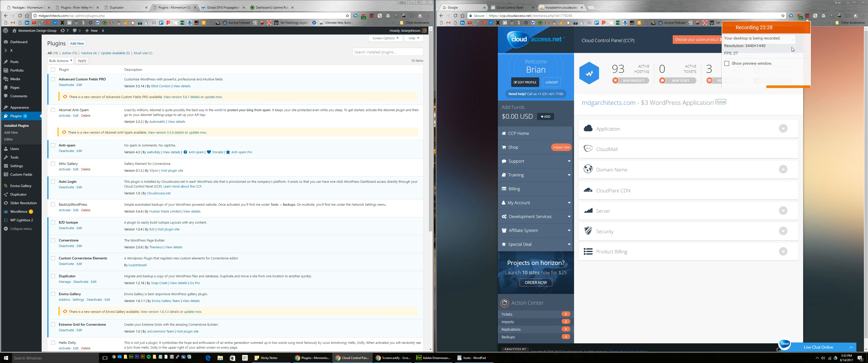